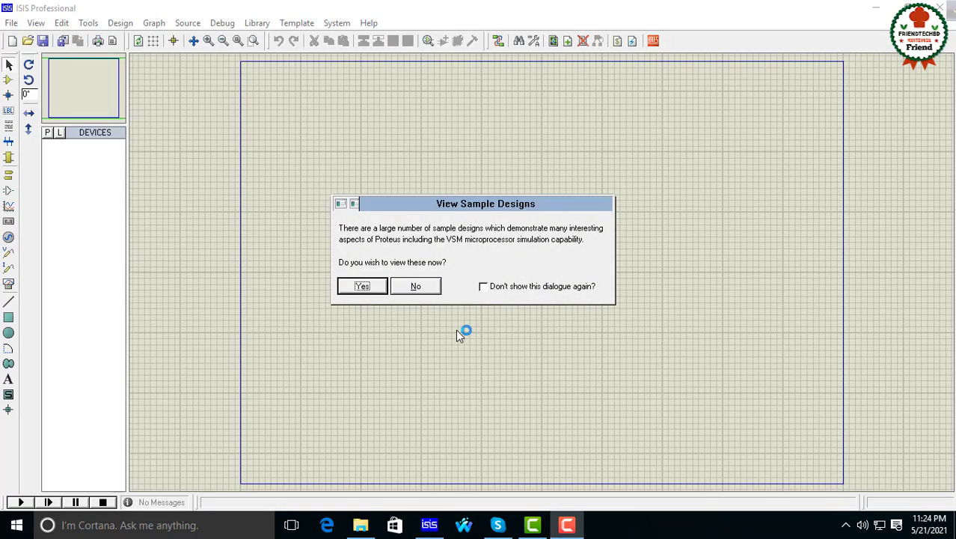
- Decline viewing the sample designs and renewing the Update Service Contract online
{"action": "left_click", "coordinate": [417, 286]}
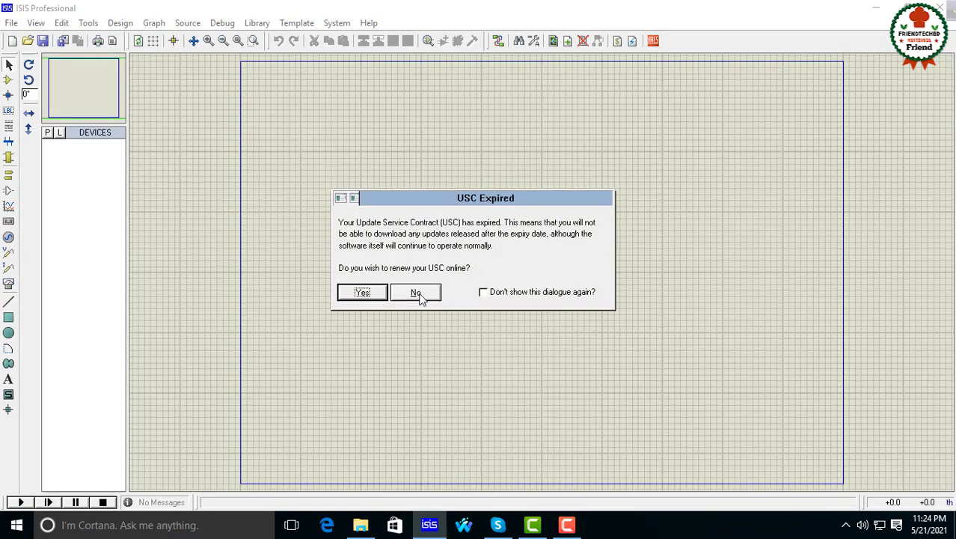
{"action": "left_click", "coordinate": [418, 293]}
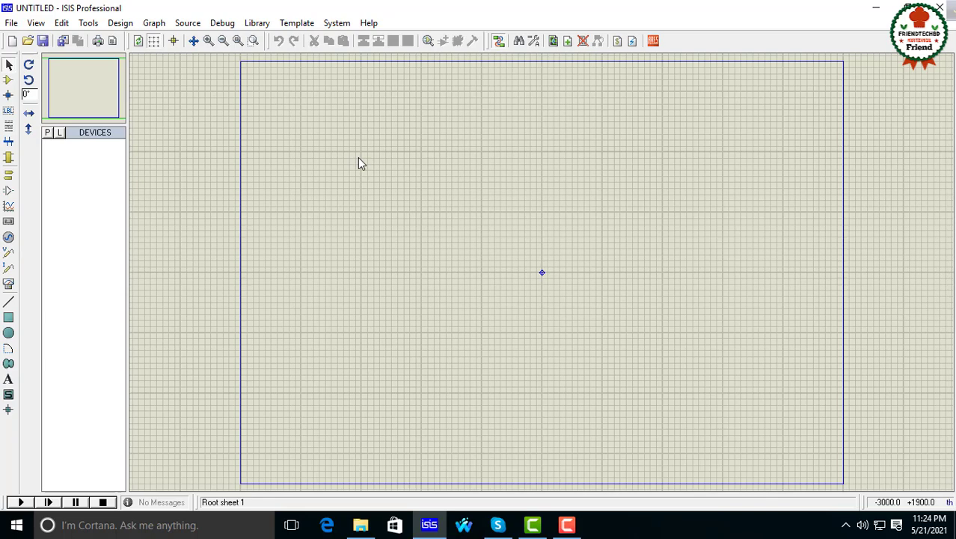
- Review the file commands and the available terminals, simulation graph types and signal generators
{"action": "left_click", "coordinate": [12, 23]}
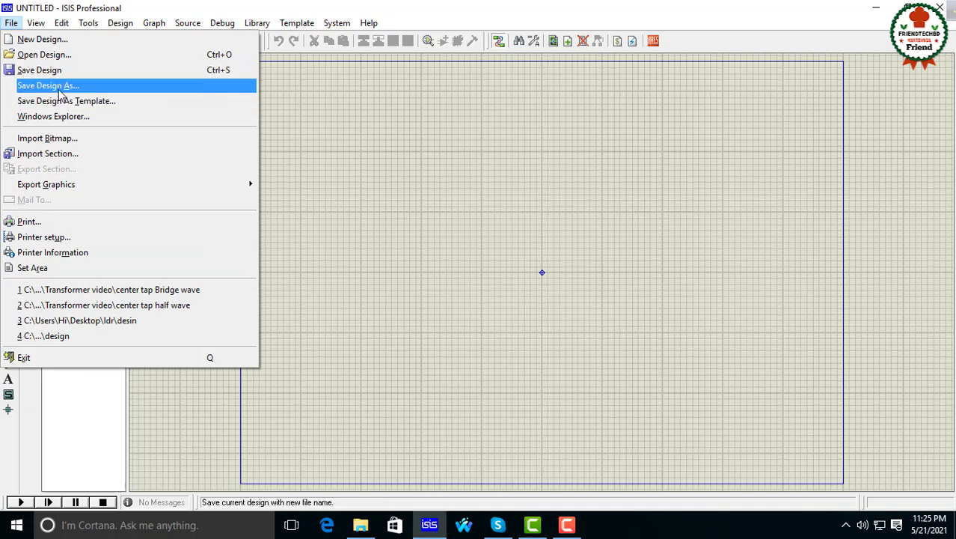
{"action": "left_click", "coordinate": [355, 130]}
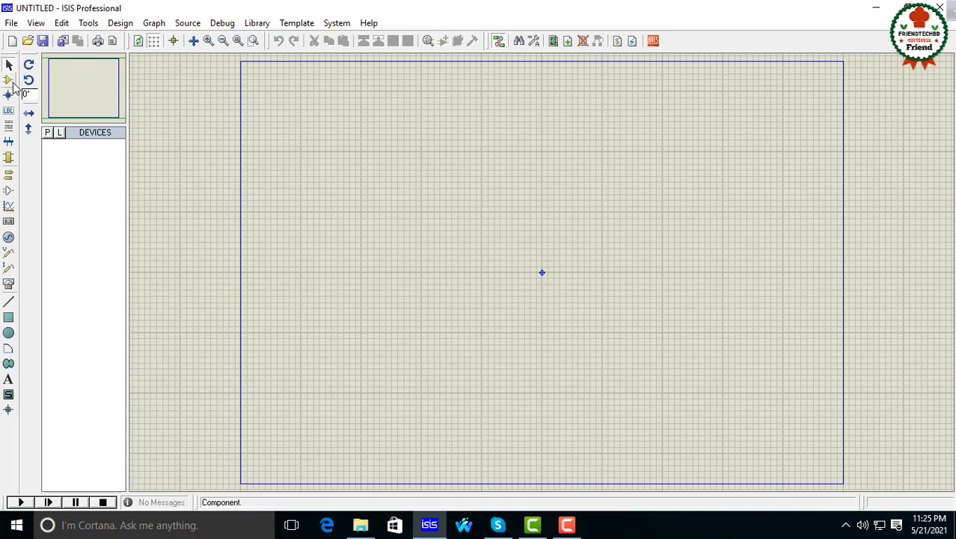
{"action": "left_click", "coordinate": [8, 174]}
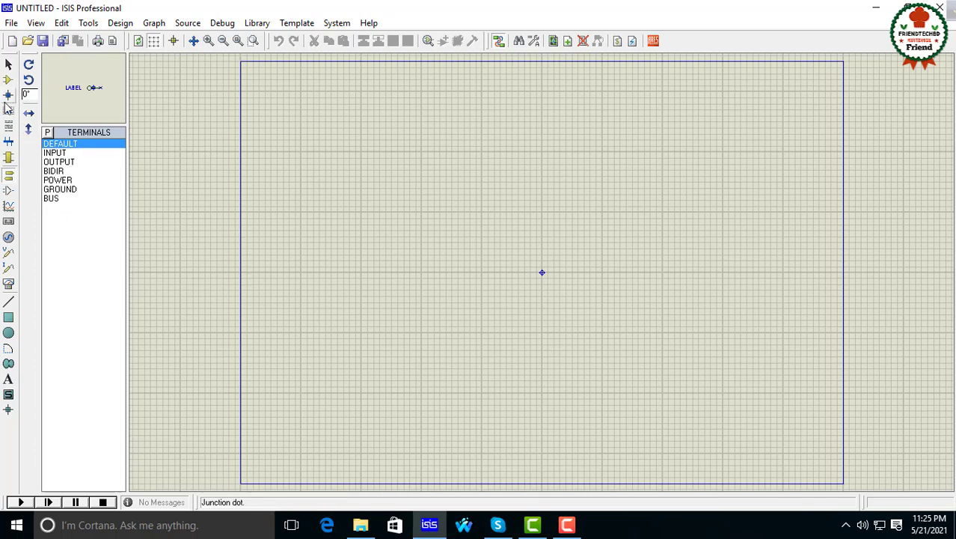
{"action": "left_click", "coordinate": [9, 209]}
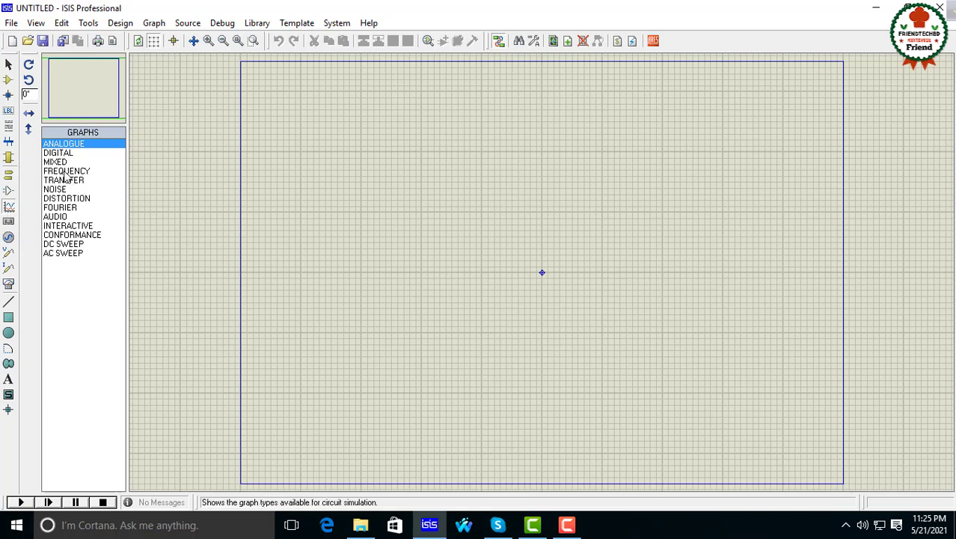
{"action": "left_click", "coordinate": [9, 238]}
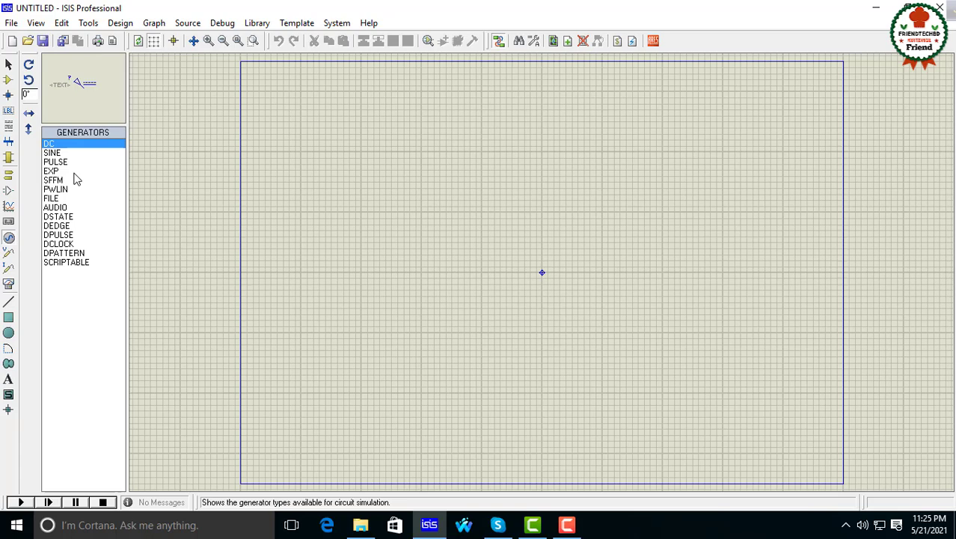
- Place a virtual oscilloscope in the upper part of the sheet
{"action": "left_click", "coordinate": [9, 285]}
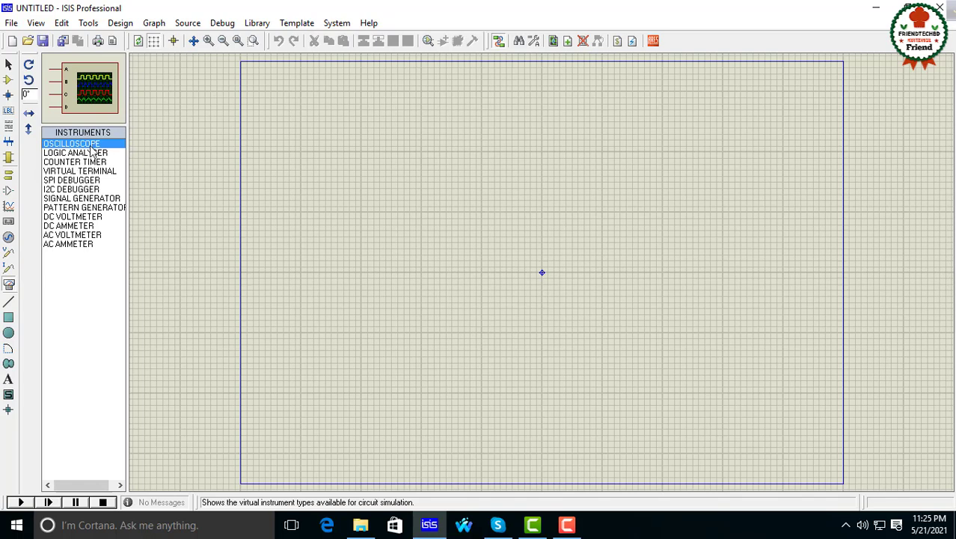
{"action": "left_click", "coordinate": [487, 215]}
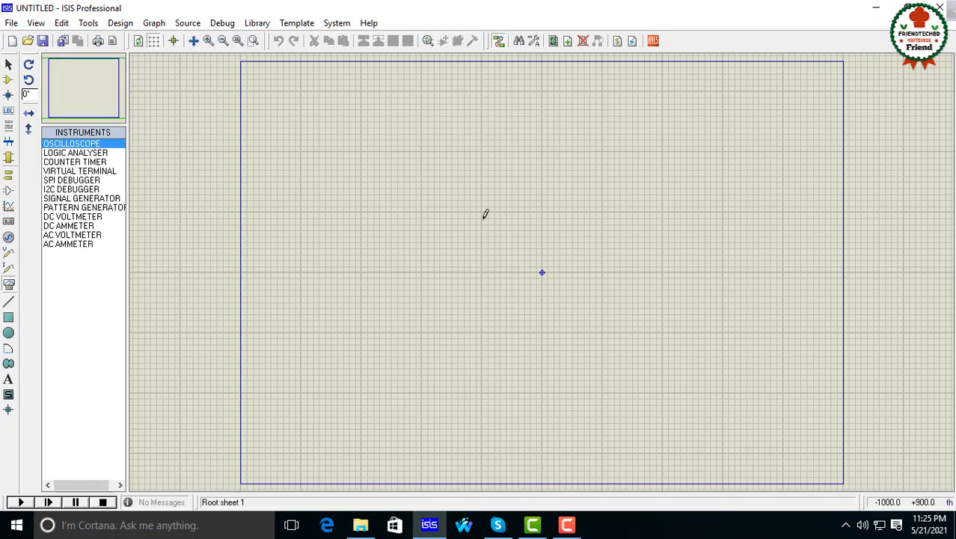
{"action": "left_click", "coordinate": [485, 221]}
{"action": "scroll", "coordinate": [485, 227], "scroll_direction": "up", "scroll_amount": 2}
{"action": "left_click", "coordinate": [179, 180]}
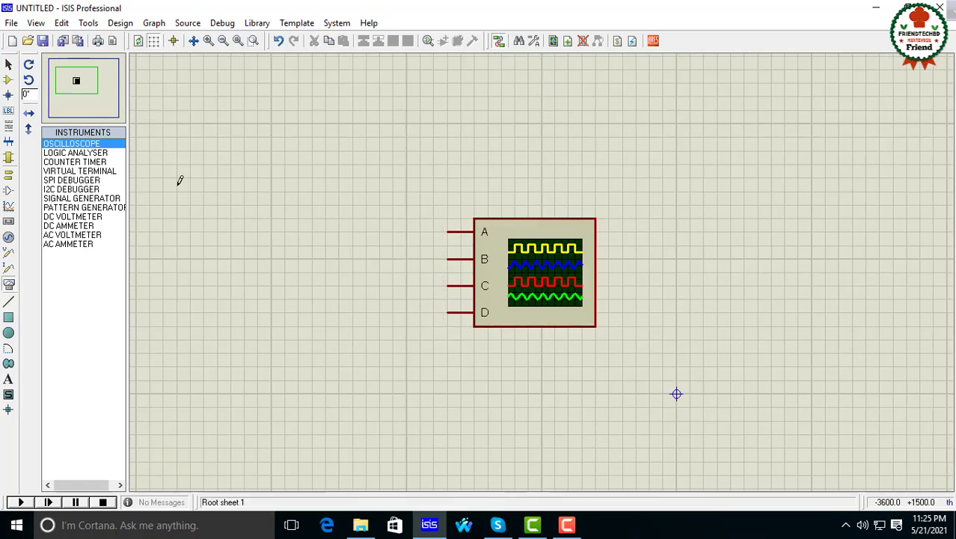
- Place a logic analyser overlapping the oscilloscope and delete it again
{"action": "left_click", "coordinate": [75, 152]}
{"action": "left_click", "coordinate": [281, 181]}
{"action": "left_click", "coordinate": [283, 183]}
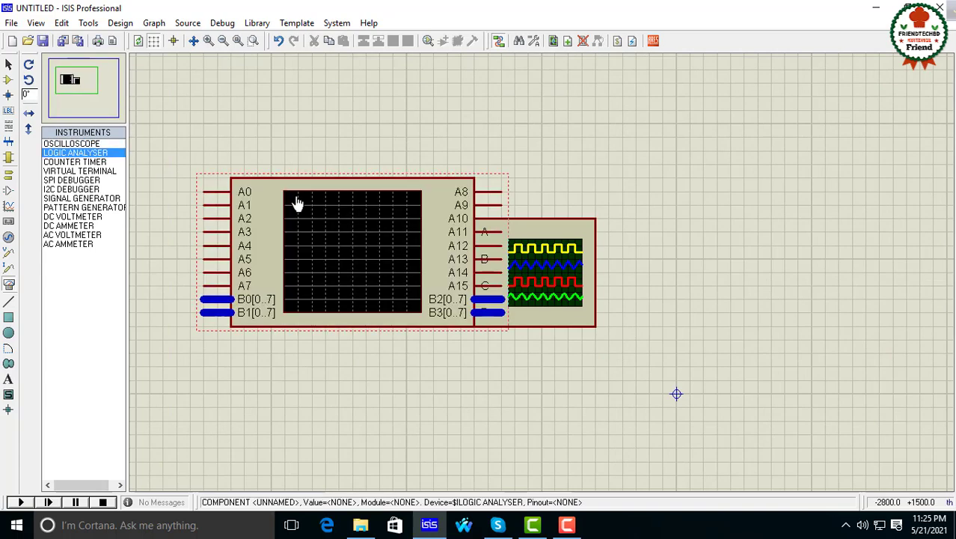
{"action": "right_click", "coordinate": [304, 197]}
{"action": "left_click", "coordinate": [334, 208]}
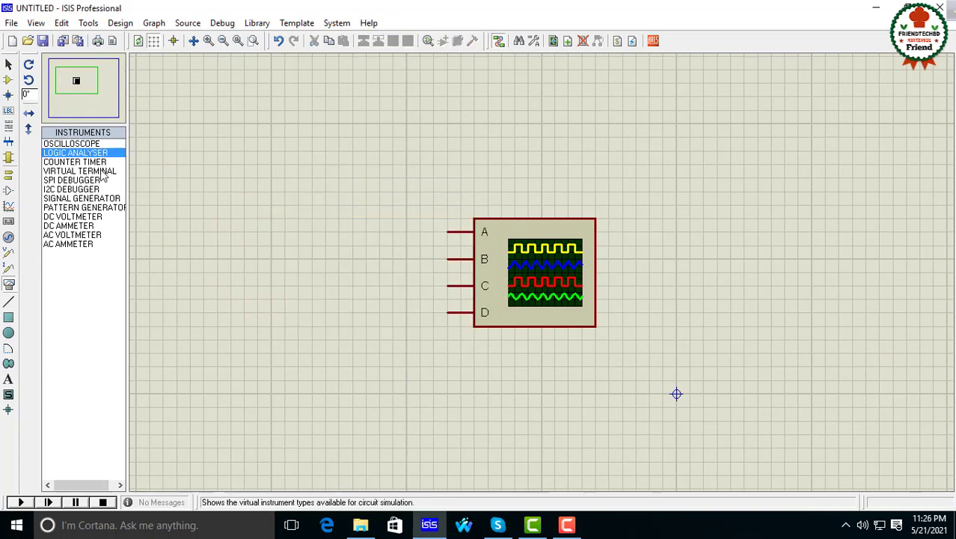
- Place a DC voltmeter to the left of the oscilloscope and a DC ammeter below the voltmeter
{"action": "left_click", "coordinate": [75, 216]}
{"action": "left_click", "coordinate": [339, 204]}
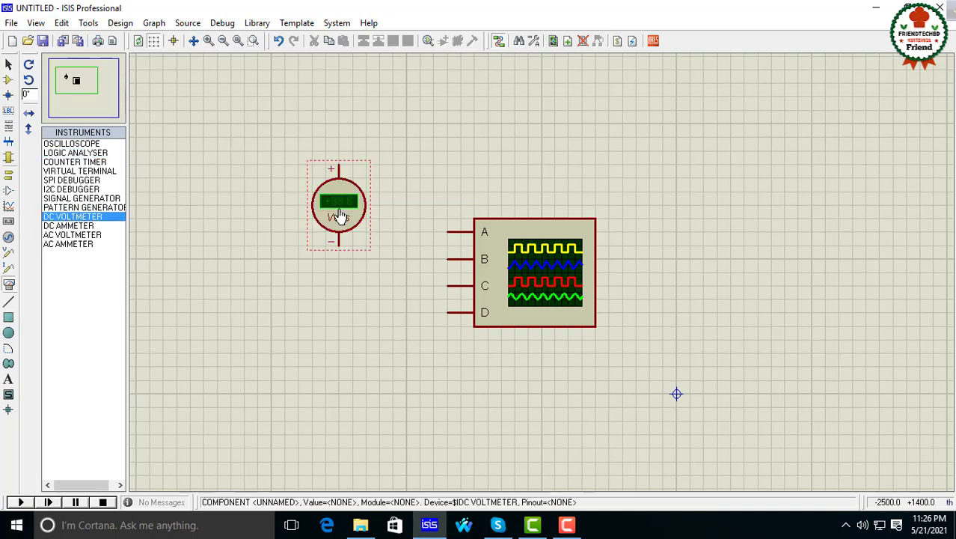
{"action": "left_click", "coordinate": [89, 226]}
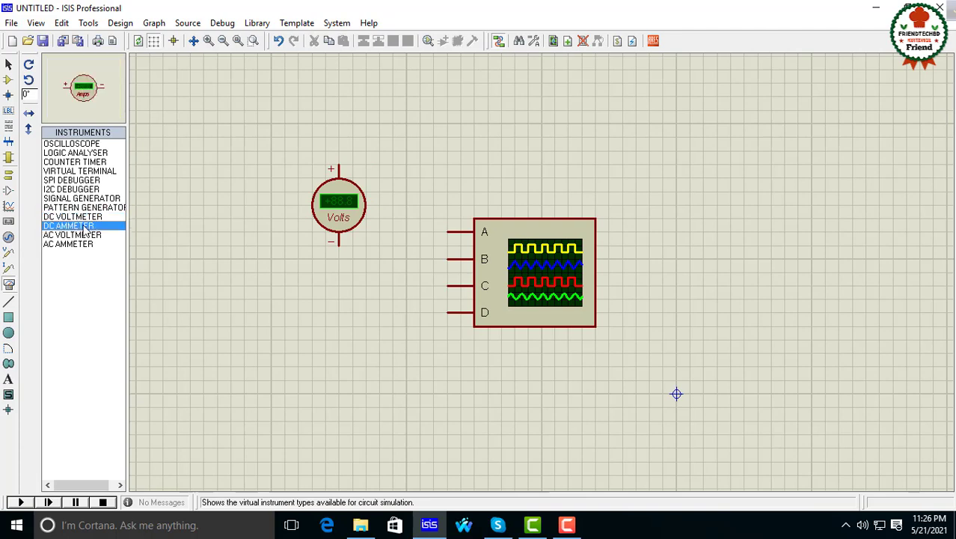
{"action": "left_click", "coordinate": [341, 316]}
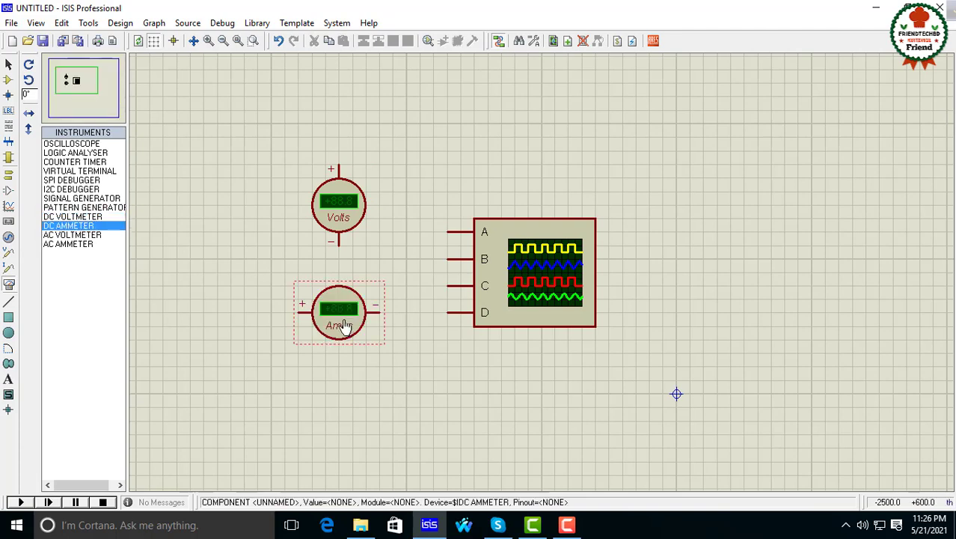
- Place an AC voltmeter and an AC ammeter above the oscilloscope, and a virtual terminal to its right
{"action": "left_click", "coordinate": [78, 238]}
{"action": "left_click", "coordinate": [515, 163]}
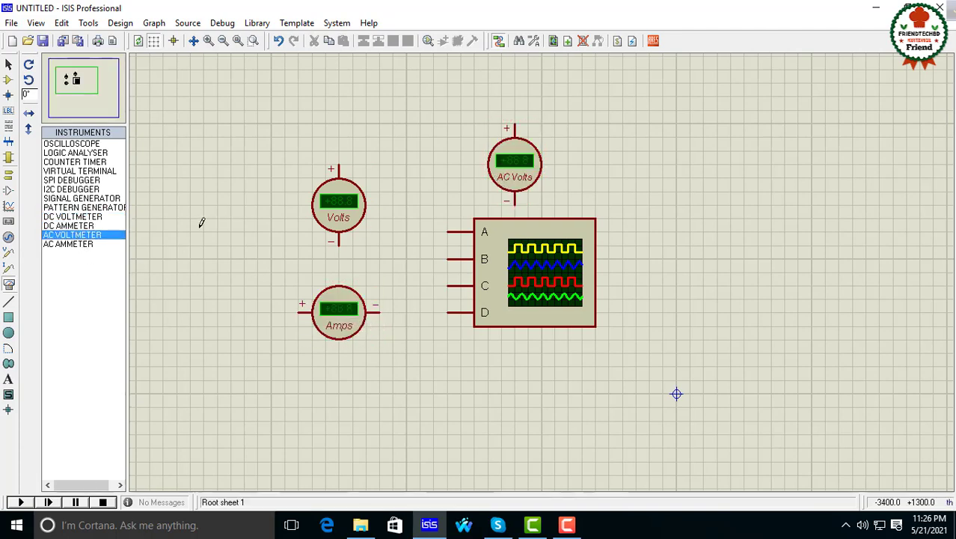
{"action": "left_click", "coordinate": [75, 244]}
{"action": "left_click", "coordinate": [419, 120]}
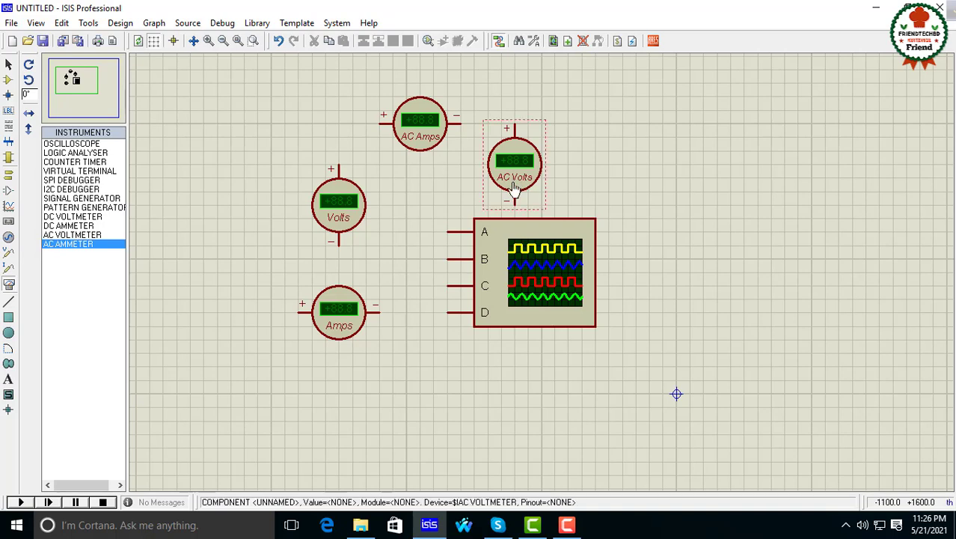
{"action": "left_click", "coordinate": [90, 171]}
{"action": "left_click", "coordinate": [686, 216]}
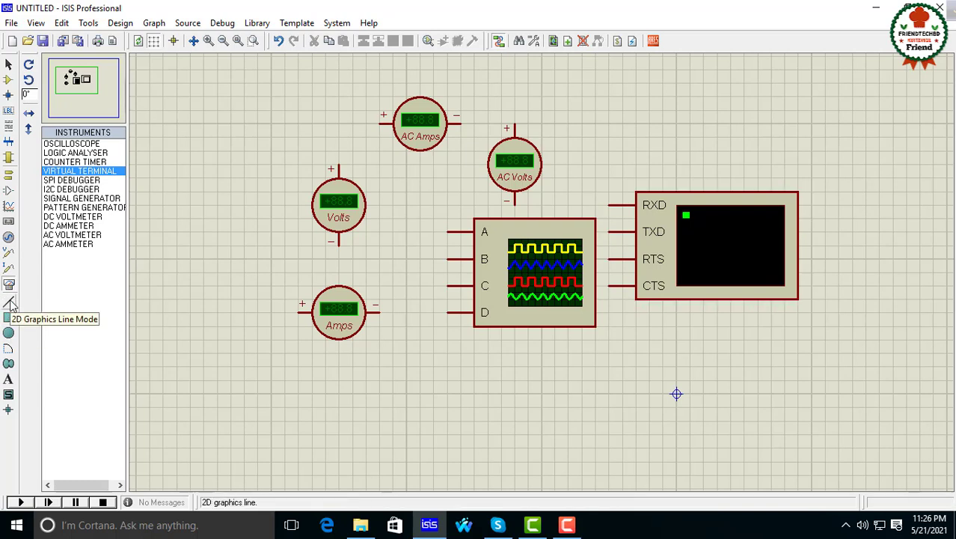
- Add the graphics text "hnfjgjfhgjb" between the DC voltmeter and the oscilloscope
{"action": "left_click", "coordinate": [9, 380]}
{"action": "left_click", "coordinate": [367, 206]}
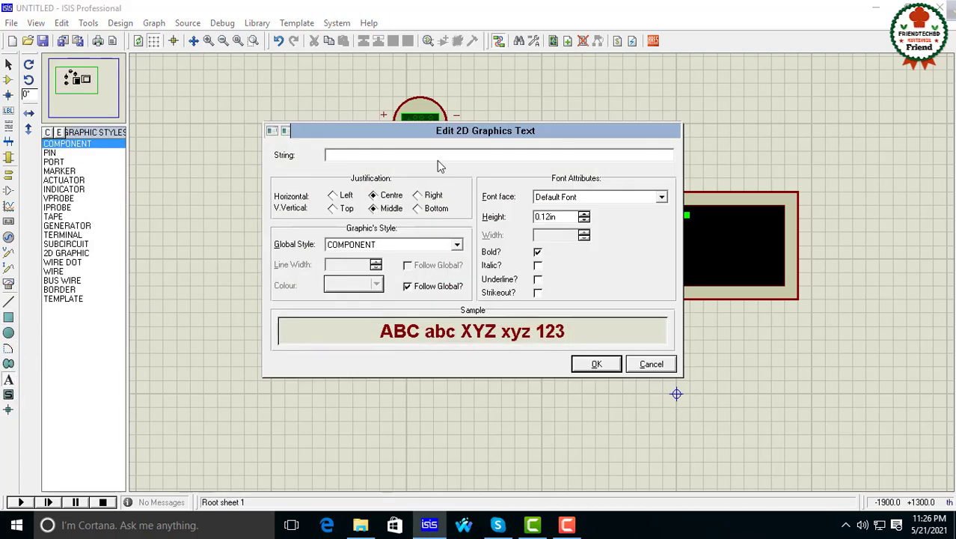
{"action": "type", "text": "hnfgjfhgjb"}
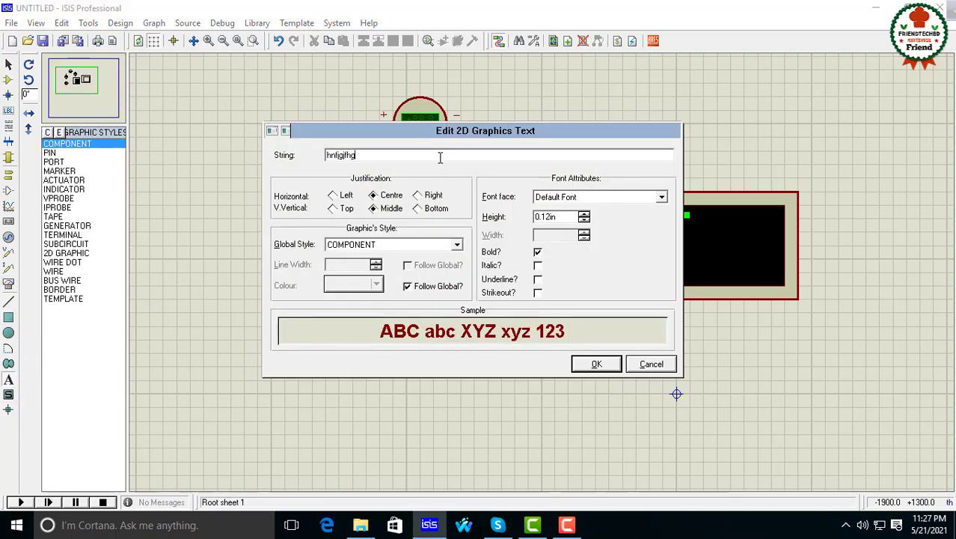
{"action": "left_click", "coordinate": [606, 370]}
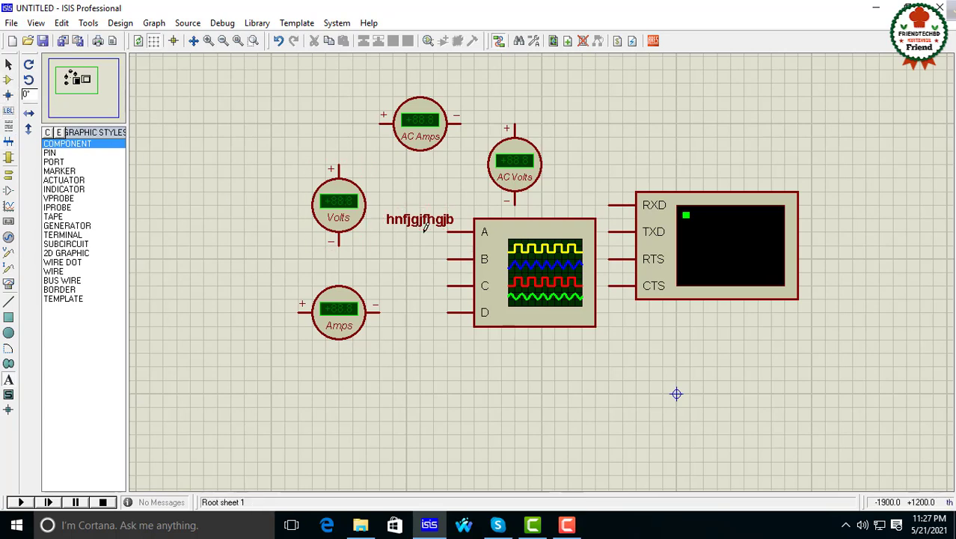
- Switch to component mode and move the text label up to just below the AC ammeter
{"action": "left_click", "coordinate": [7, 95]}
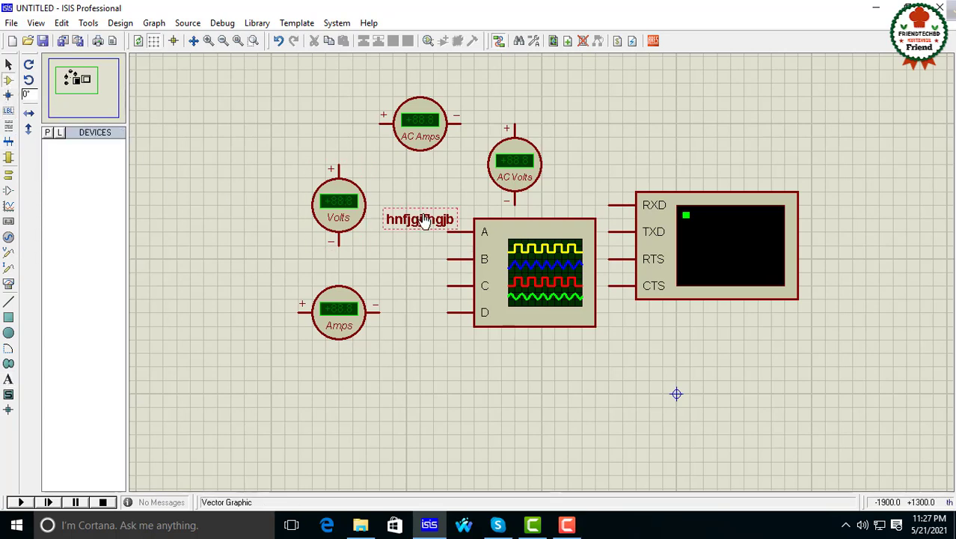
{"action": "left_click_drag", "start_coordinate": [438, 220], "coordinate": [438, 166]}
{"action": "left_click", "coordinate": [427, 197]}
{"action": "left_click", "coordinate": [440, 172]}
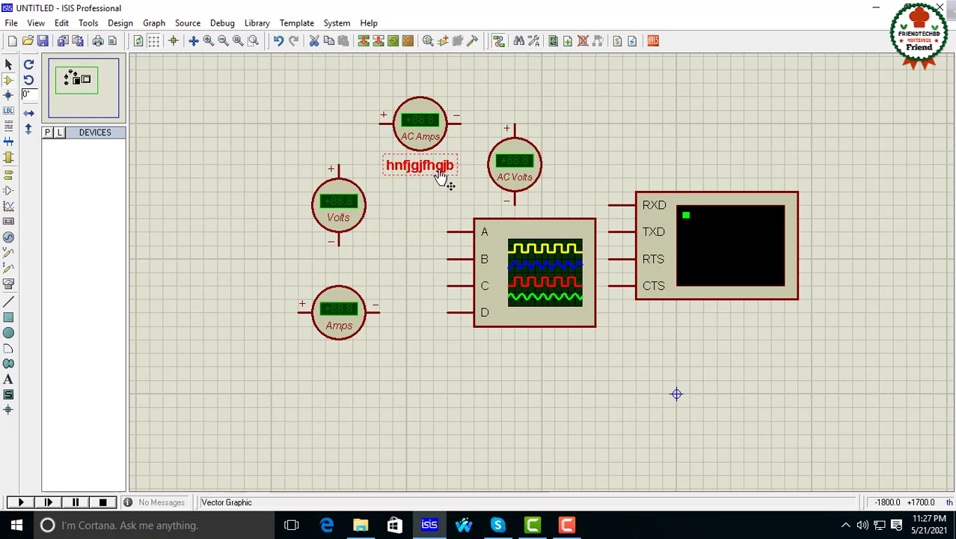
- Examine the sheet and the placed instruments at different zoom levels
{"action": "scroll", "coordinate": [570, 250], "scroll_direction": "down", "scroll_amount": 4}
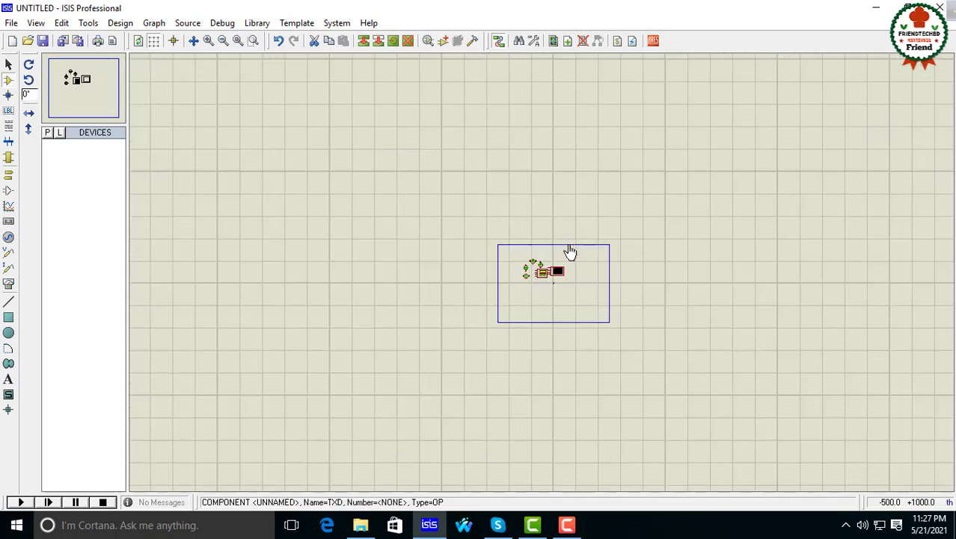
{"action": "scroll", "coordinate": [570, 237], "scroll_direction": "up", "scroll_amount": 5}
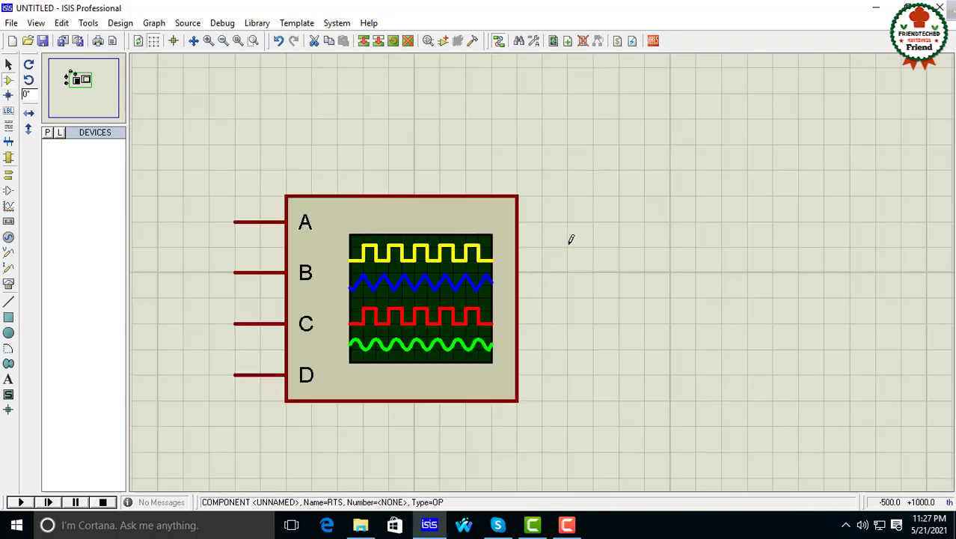
{"action": "scroll", "coordinate": [570, 238], "scroll_direction": "down", "scroll_amount": 5}
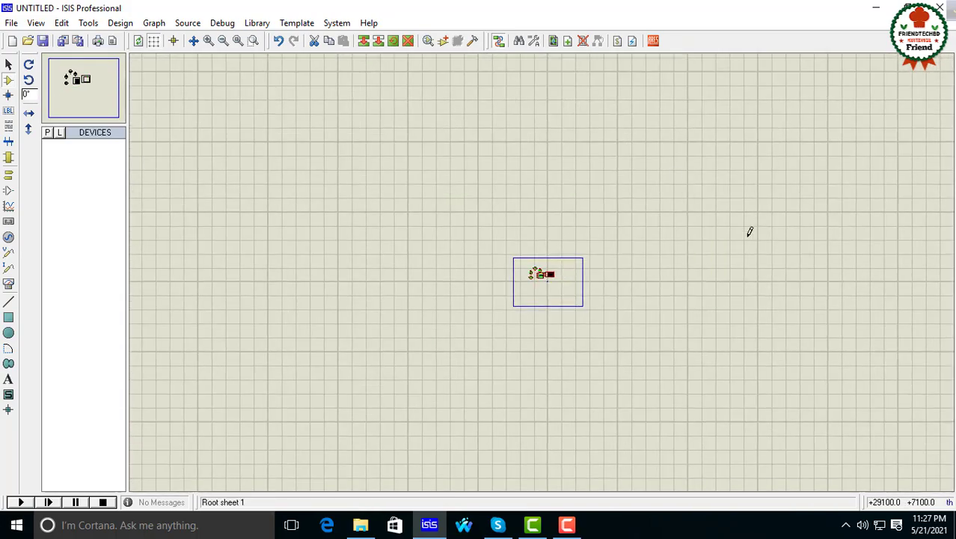
{"action": "scroll", "coordinate": [573, 271], "scroll_direction": "up", "scroll_amount": 1}
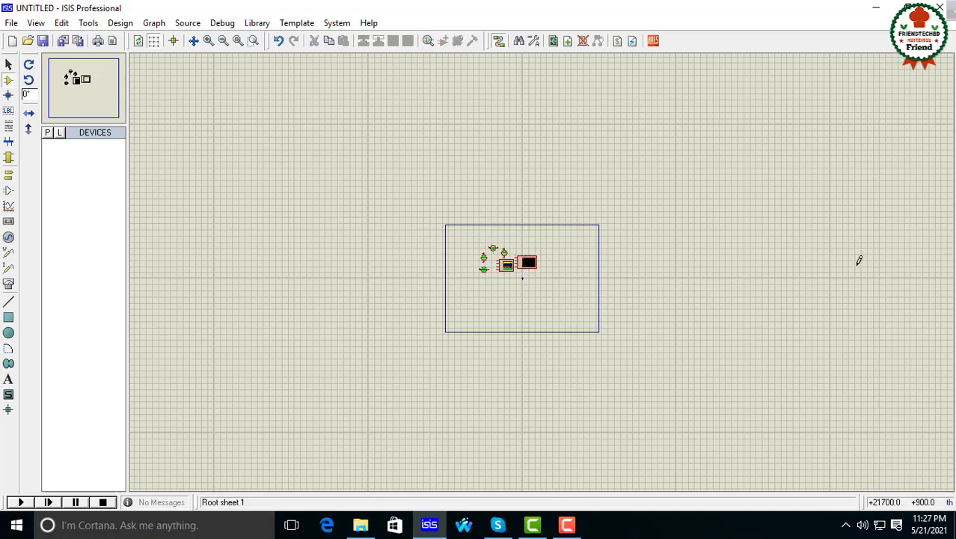
{"action": "scroll", "coordinate": [859, 260], "scroll_direction": "up", "scroll_amount": 1}
{"action": "scroll", "coordinate": [859, 261], "scroll_direction": "down", "scroll_amount": 3}
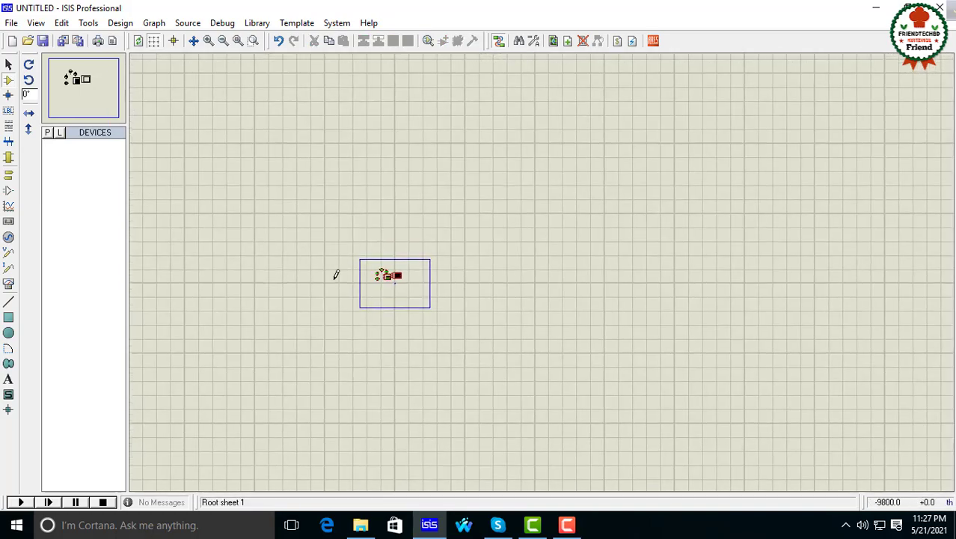
{"action": "scroll", "coordinate": [375, 268], "scroll_direction": "up", "scroll_amount": 2}
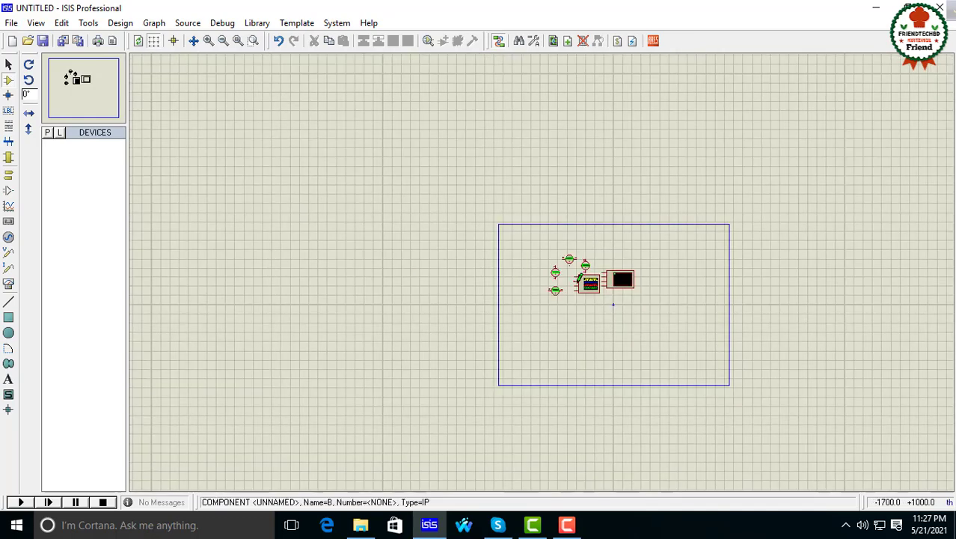
{"action": "scroll", "coordinate": [561, 270], "scroll_direction": "up", "scroll_amount": 1}
{"action": "scroll", "coordinate": [569, 266], "scroll_direction": "down", "scroll_amount": 2}
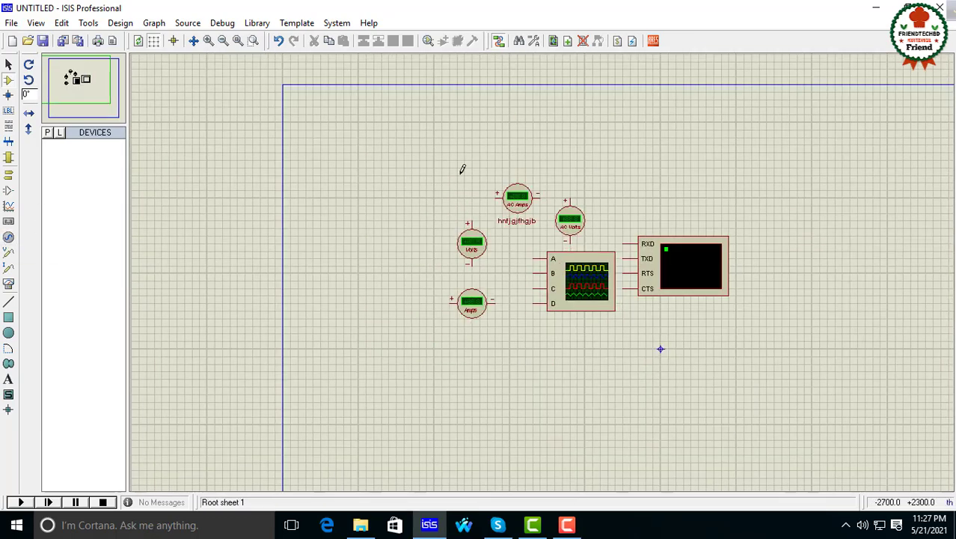
- Delete all placed instruments and the text label from the sheet
{"action": "left_click_drag", "start_coordinate": [450, 199], "coordinate": [714, 327]}
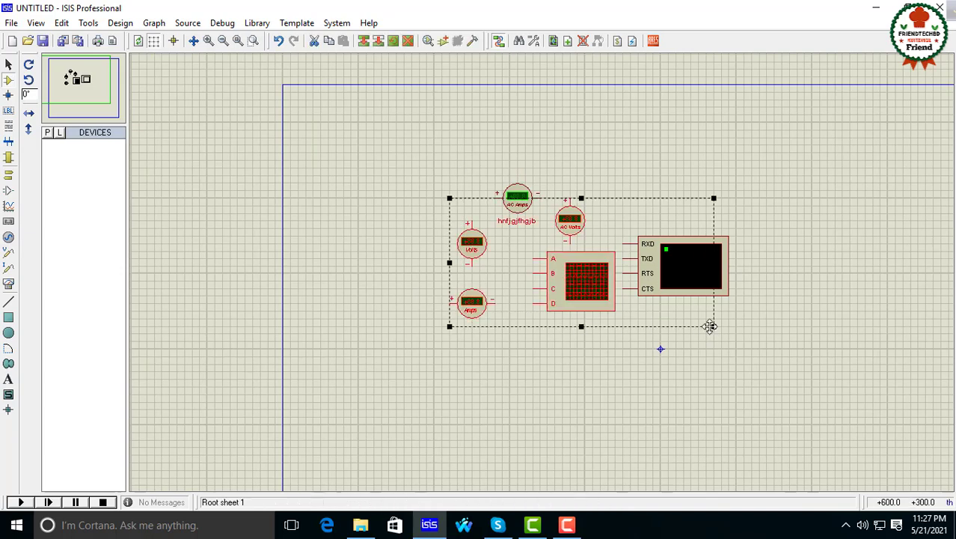
{"action": "key", "text": "Delete"}
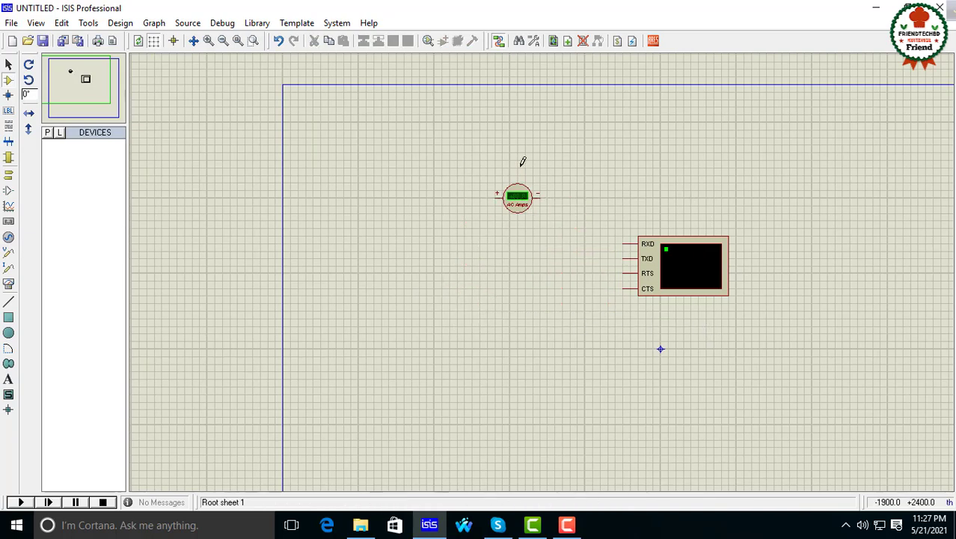
{"action": "left_click_drag", "start_coordinate": [479, 145], "coordinate": [752, 338]}
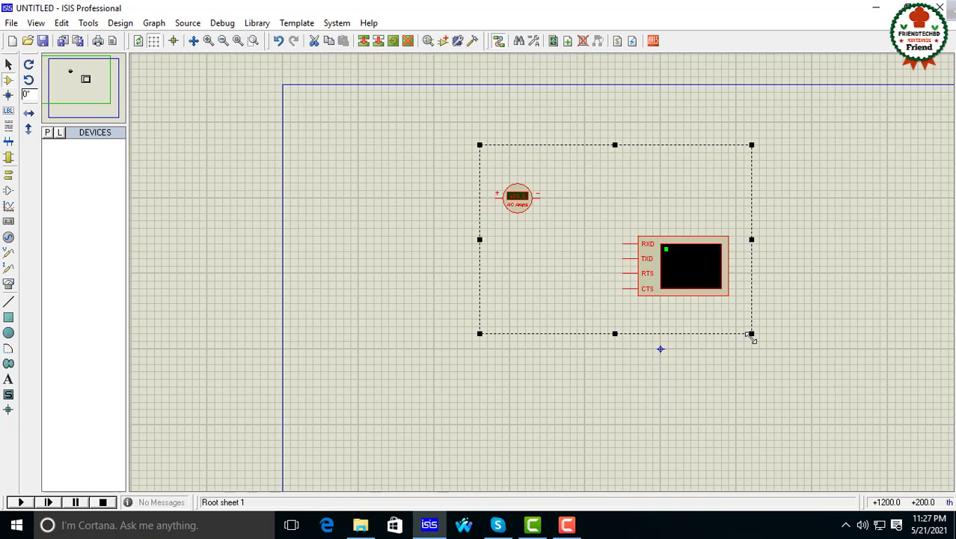
{"action": "key", "text": "Delete"}
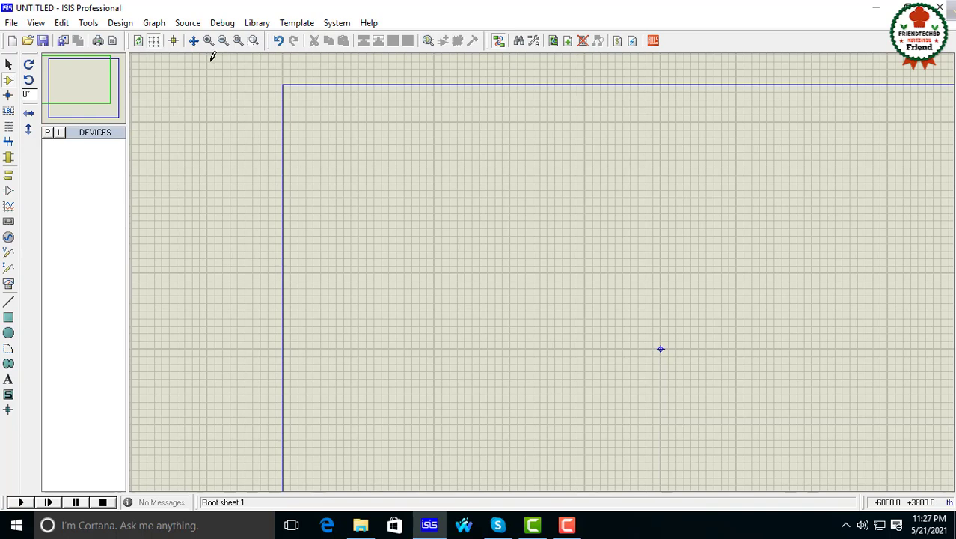
- Pick the generic resistor RES from the device library and place it in the upper part of the sheet
{"action": "left_click", "coordinate": [48, 133]}
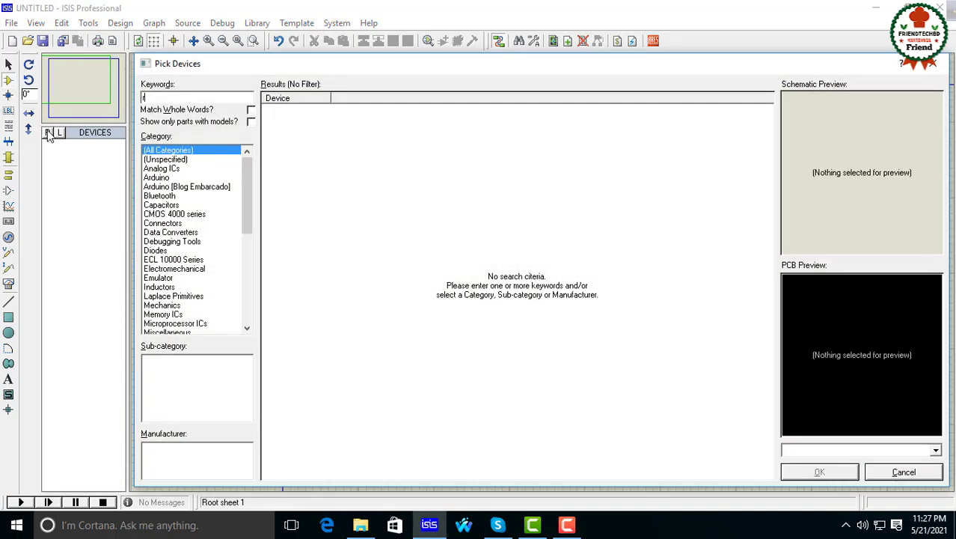
{"action": "type", "text": "res"}
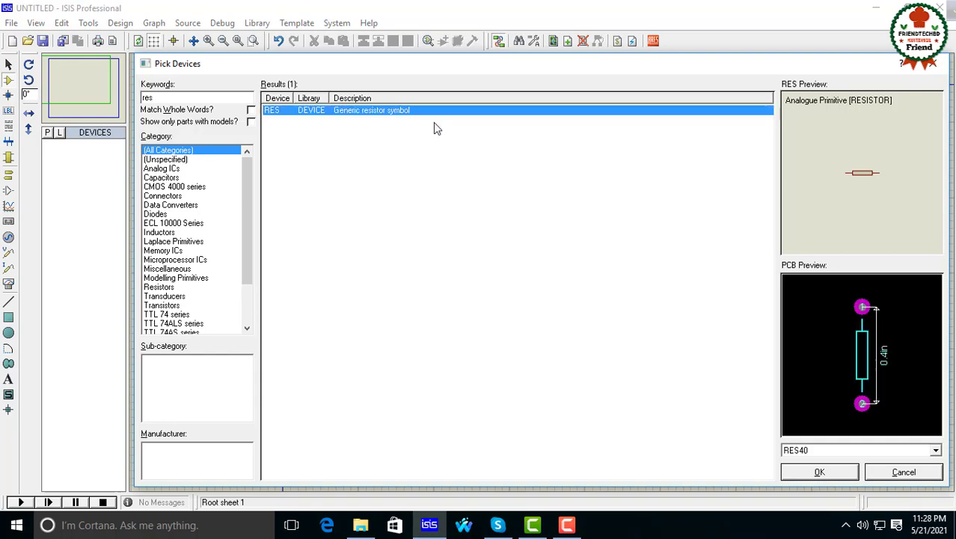
{"action": "left_click", "coordinate": [818, 472]}
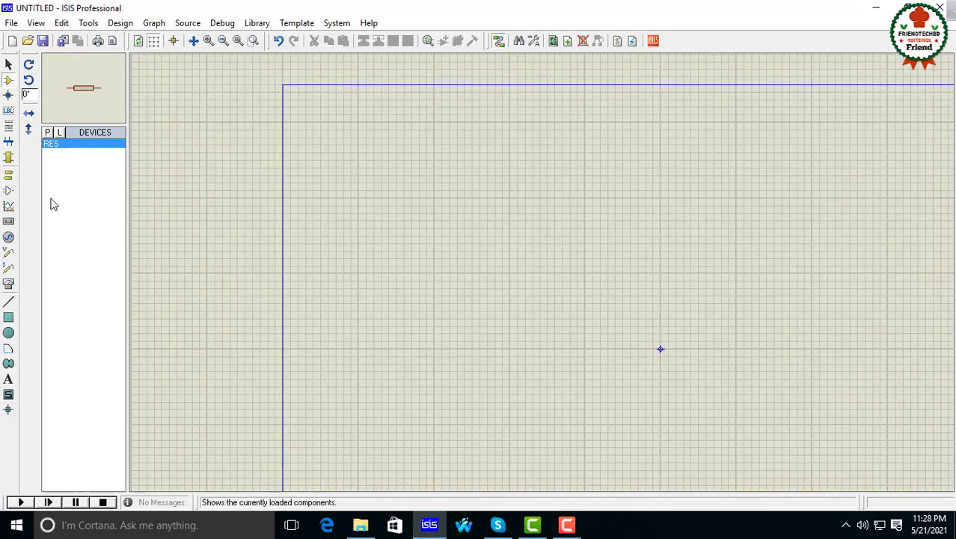
{"action": "left_click", "coordinate": [528, 252]}
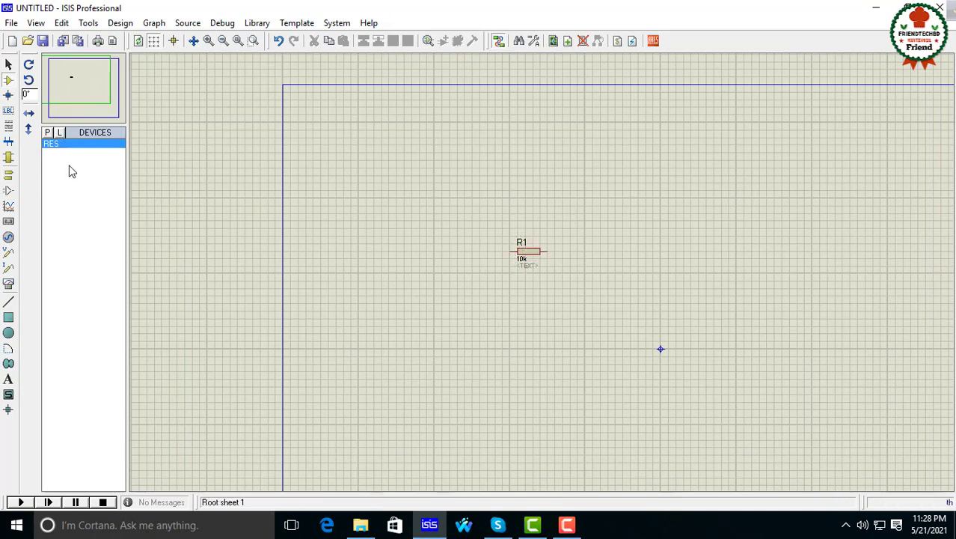
- Find "diode" in the device library, pick the generic diode from the DEVICE library and place it just left of the resistor
{"action": "left_click", "coordinate": [48, 132]}
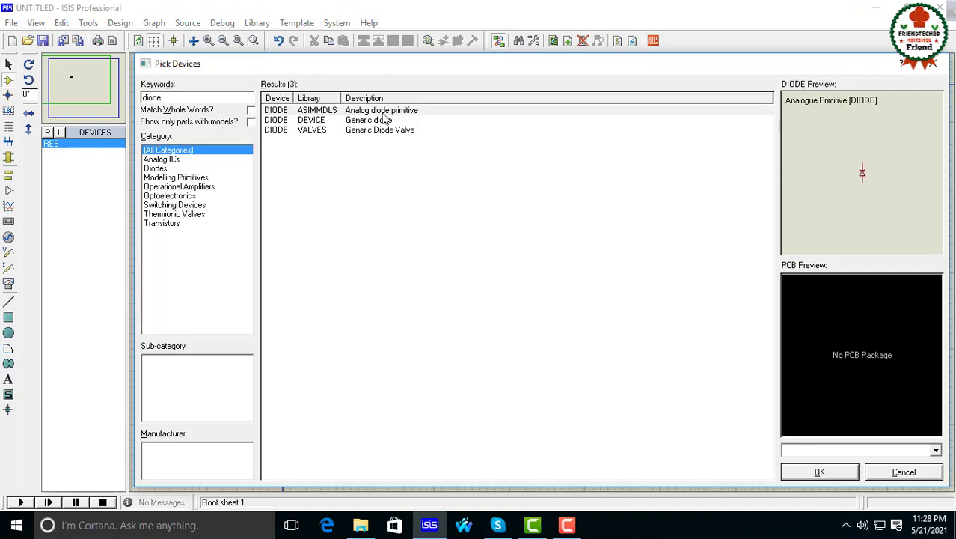
{"action": "left_click", "coordinate": [383, 121]}
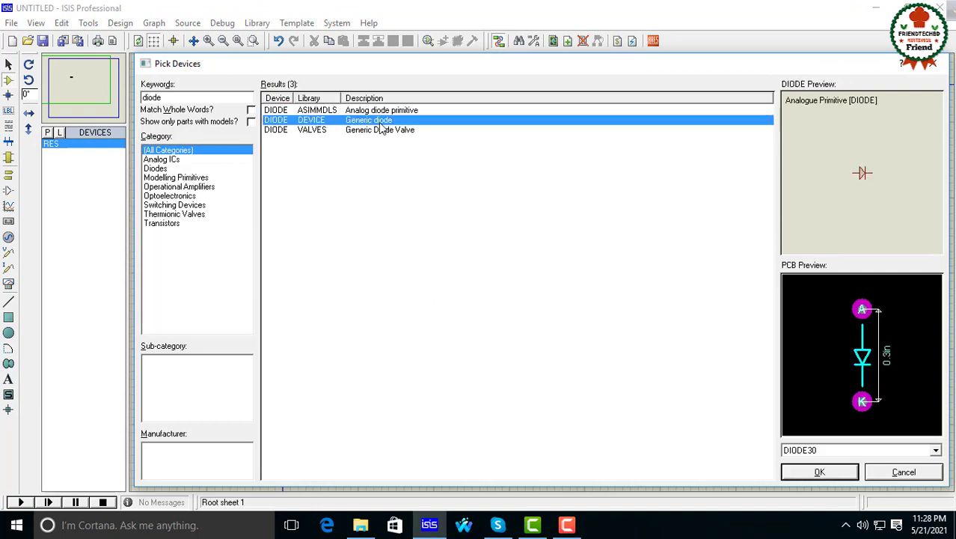
{"action": "left_click", "coordinate": [799, 474]}
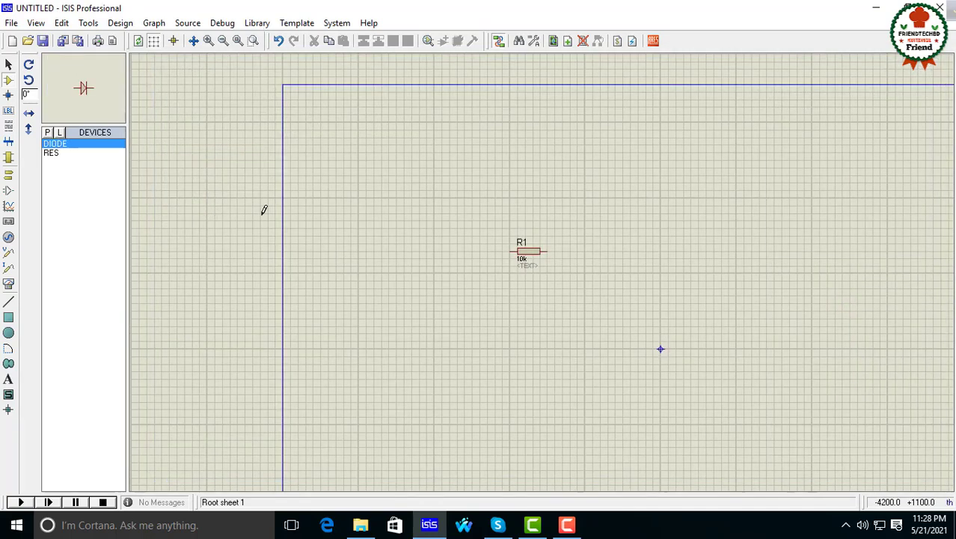
{"action": "left_click", "coordinate": [454, 260]}
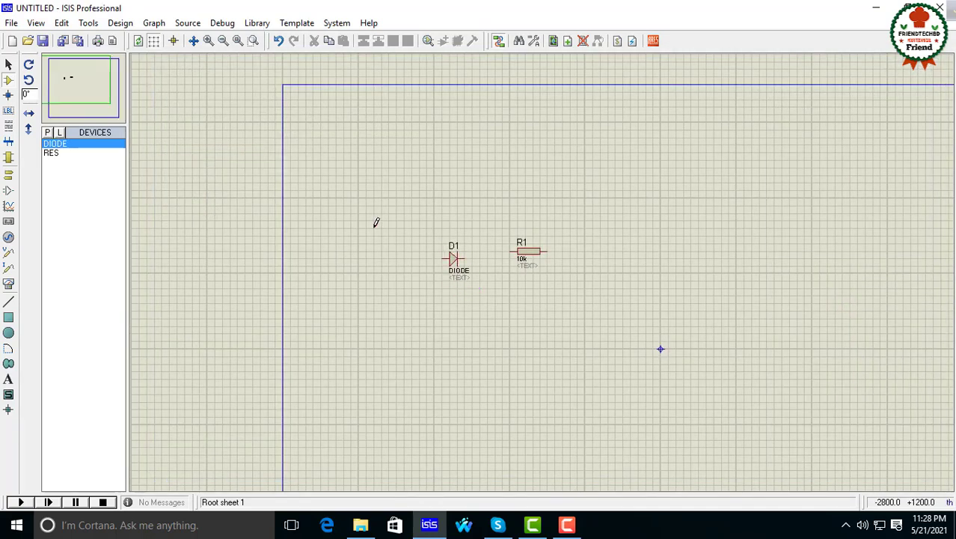
- Search the device library for "1n400", pick the 1N4005G diode and place it above the generic diode
{"action": "left_click", "coordinate": [47, 133]}
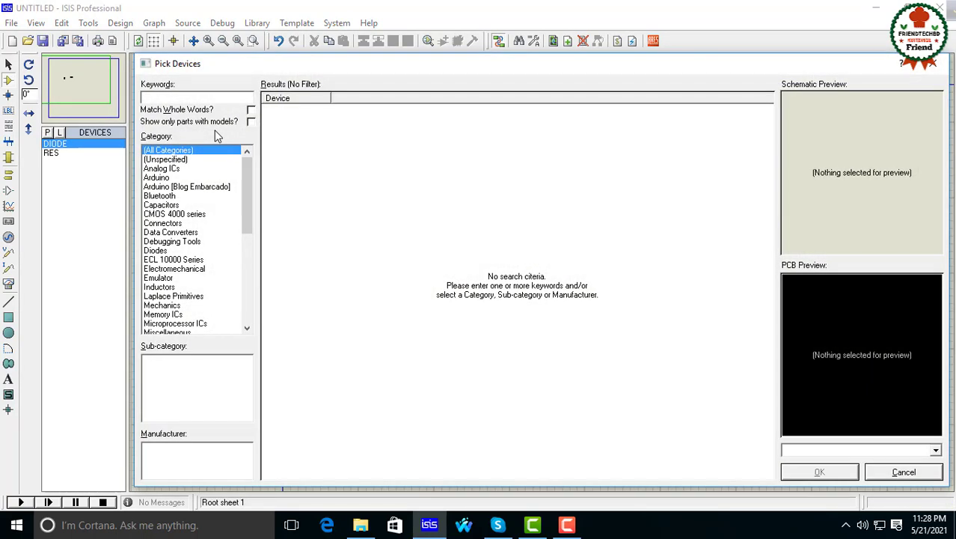
{"action": "type", "text": "1n4"}
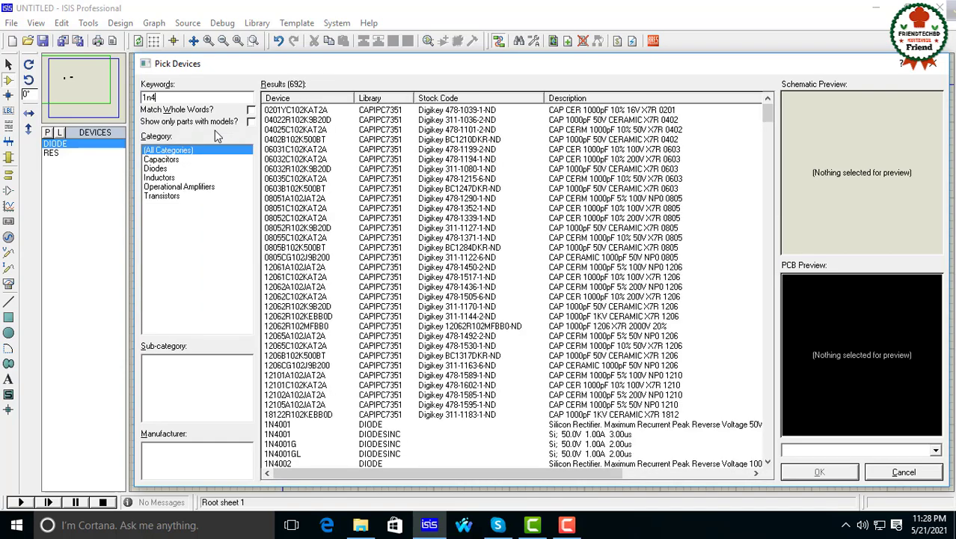
{"action": "type", "text": "001"}
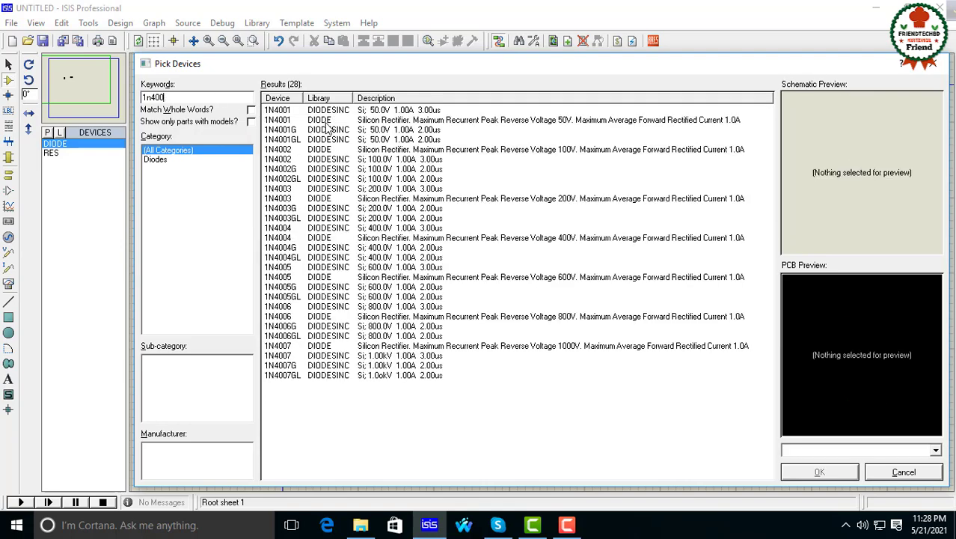
{"action": "left_click", "coordinate": [327, 119]}
{"action": "left_click", "coordinate": [337, 159]}
{"action": "left_click", "coordinate": [338, 188]}
{"action": "left_click", "coordinate": [341, 208]}
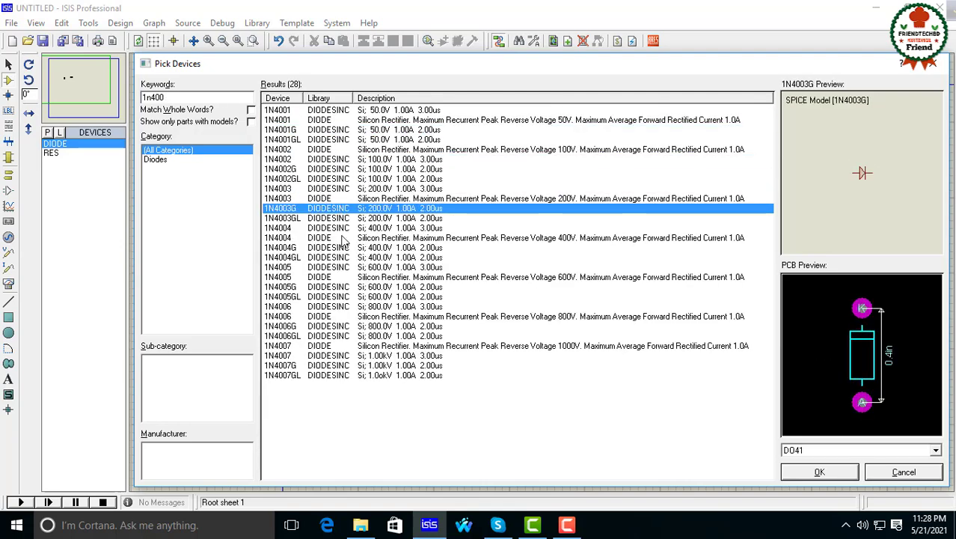
{"action": "left_click", "coordinate": [345, 237]}
{"action": "left_click", "coordinate": [360, 288]}
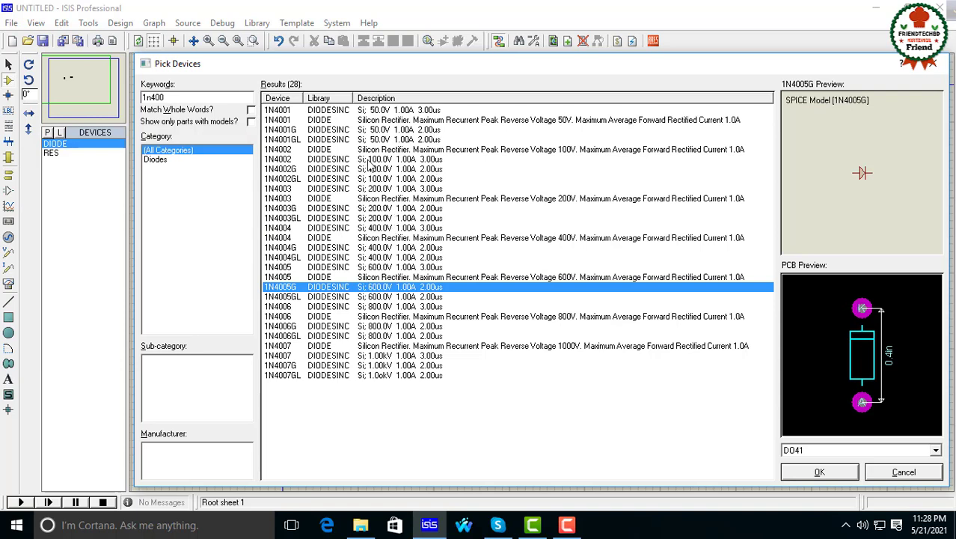
{"action": "left_click", "coordinate": [822, 472]}
{"action": "left_click", "coordinate": [440, 208]}
- Search the device library for "capa" and examine the Capacitors sub-categories from Animated to Ceramic Disc
{"action": "scroll", "coordinate": [420, 209], "scroll_direction": "up", "scroll_amount": 1}
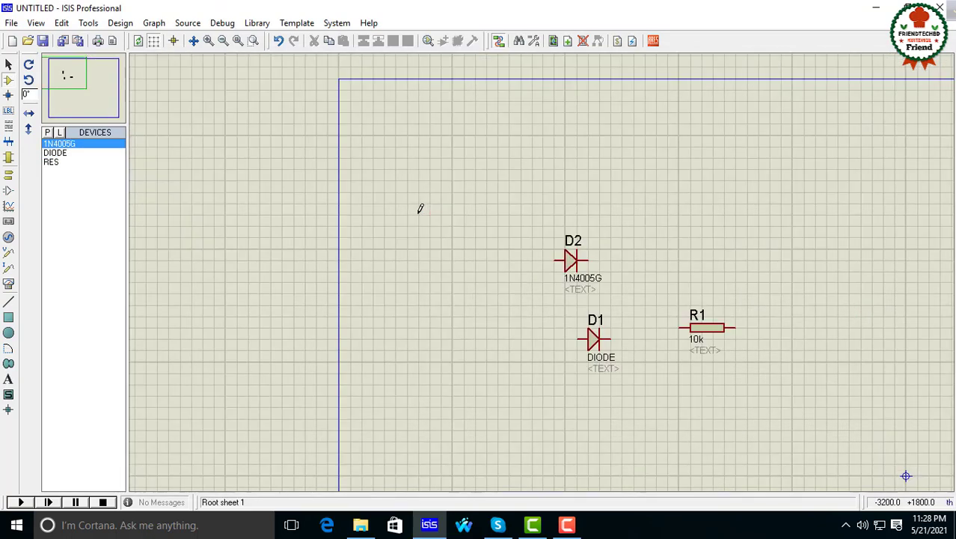
{"action": "scroll", "coordinate": [619, 256], "scroll_direction": "down", "scroll_amount": 1}
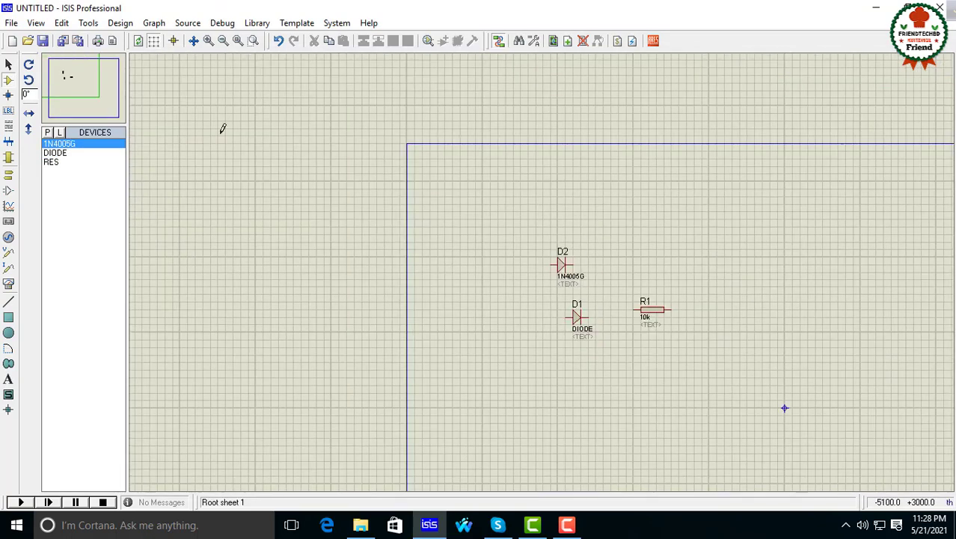
{"action": "left_click", "coordinate": [47, 132]}
{"action": "type", "text": "ca"}
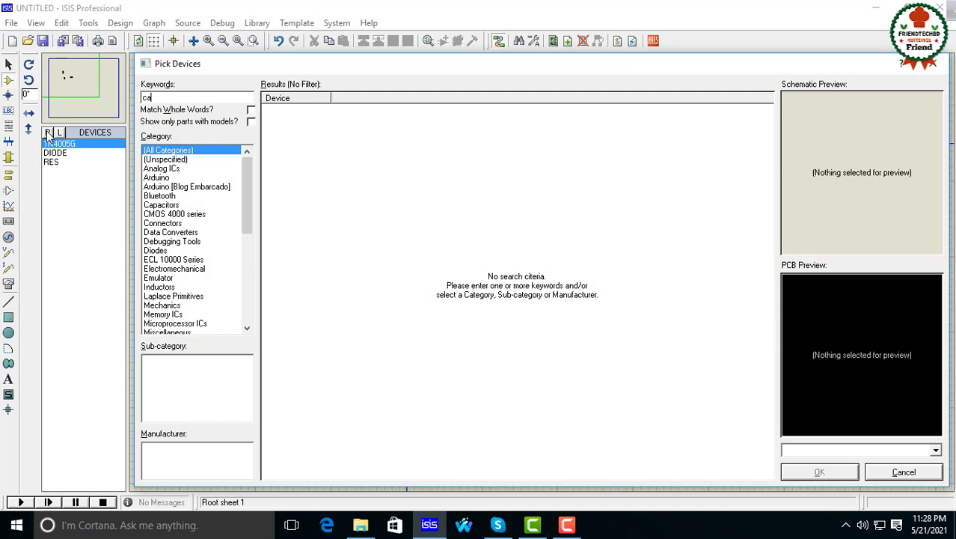
{"action": "type", "text": "pa"}
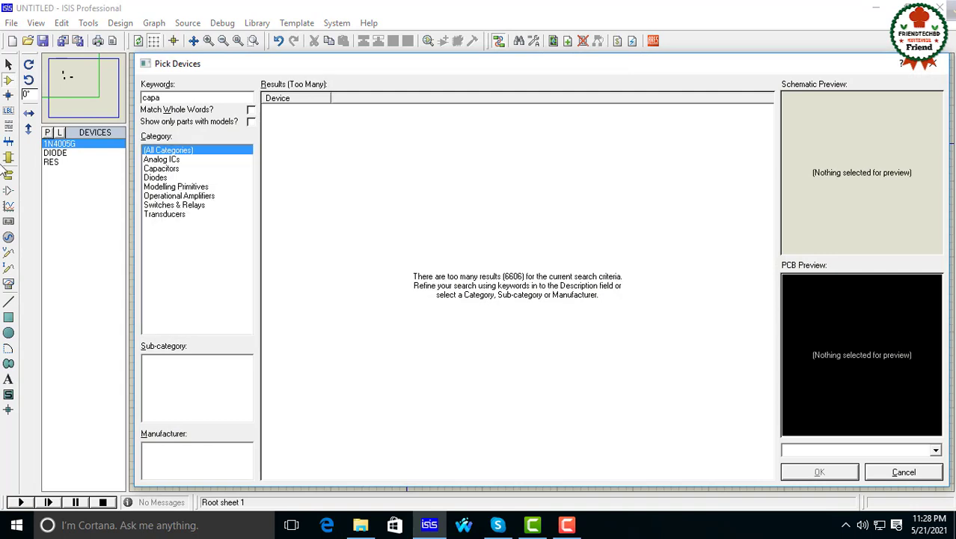
{"action": "left_click", "coordinate": [172, 170]}
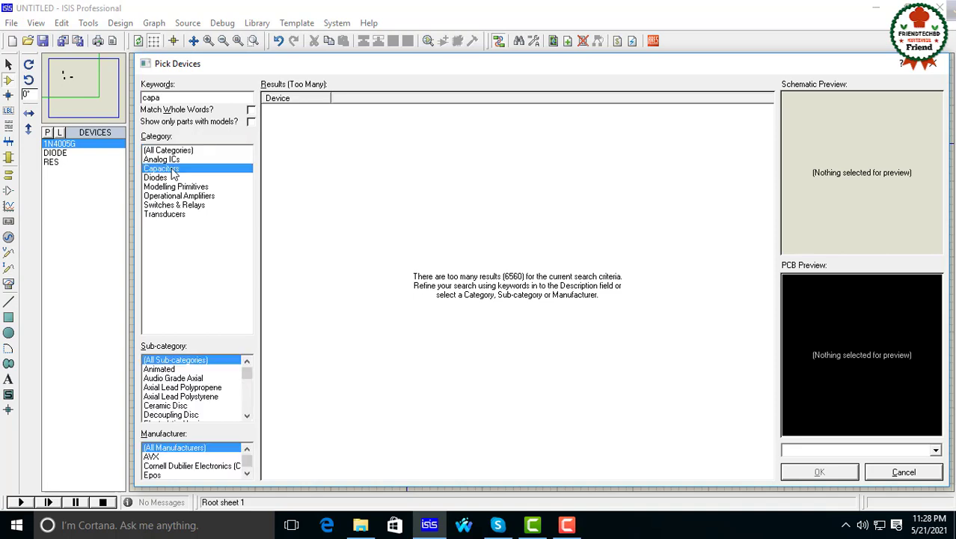
{"action": "left_click", "coordinate": [168, 369]}
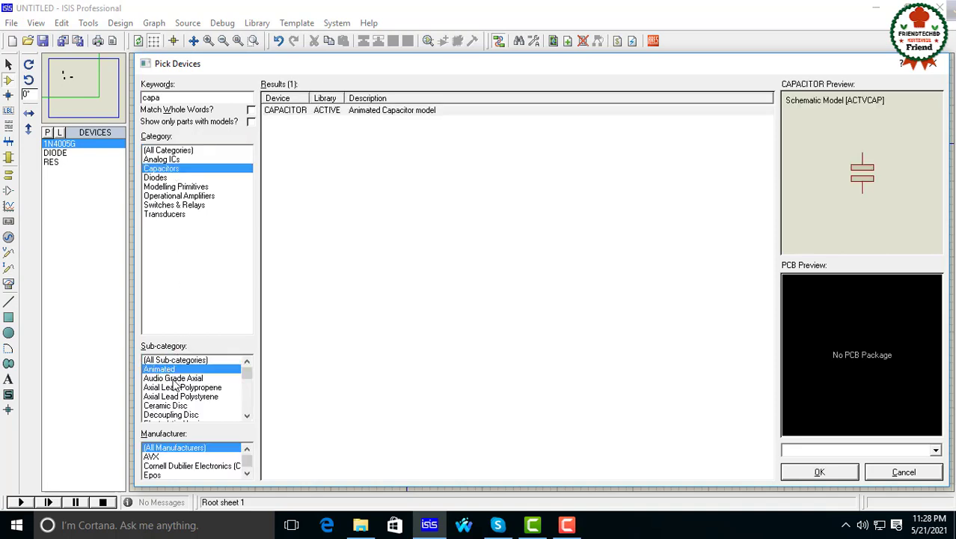
{"action": "left_click", "coordinate": [173, 379]}
{"action": "left_click", "coordinate": [178, 388]}
{"action": "left_click", "coordinate": [178, 396]}
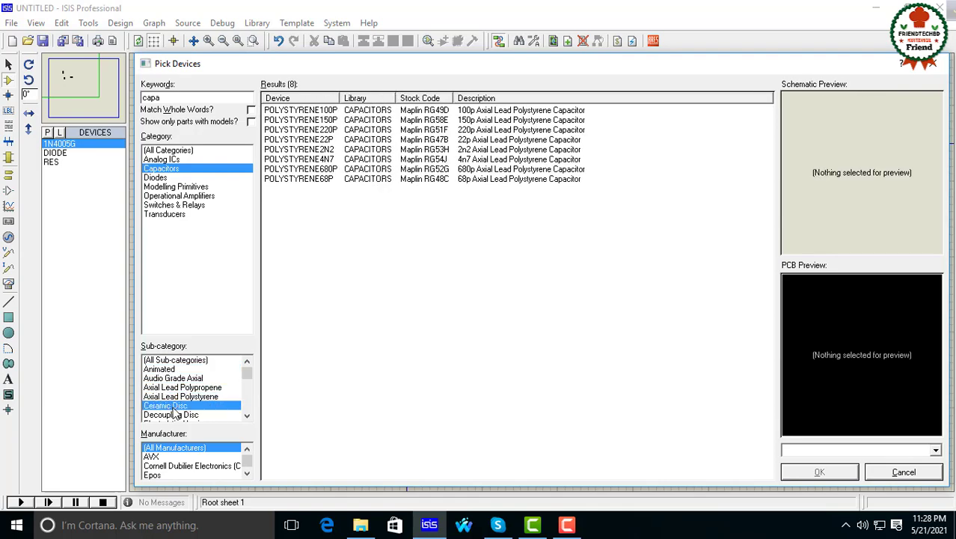
{"action": "left_click", "coordinate": [180, 405]}
- Look through the rest of the capacitor sub-category list for electrolytic types
{"action": "scroll", "coordinate": [182, 408], "scroll_direction": "down", "scroll_amount": 2}
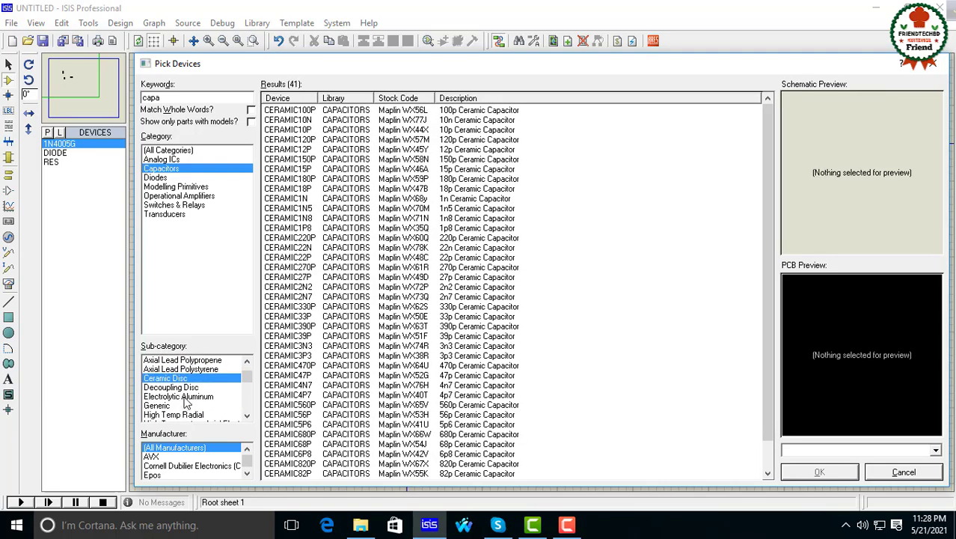
{"action": "scroll", "coordinate": [186, 404], "scroll_direction": "down", "scroll_amount": 1}
{"action": "scroll", "coordinate": [186, 403], "scroll_direction": "down", "scroll_amount": 1}
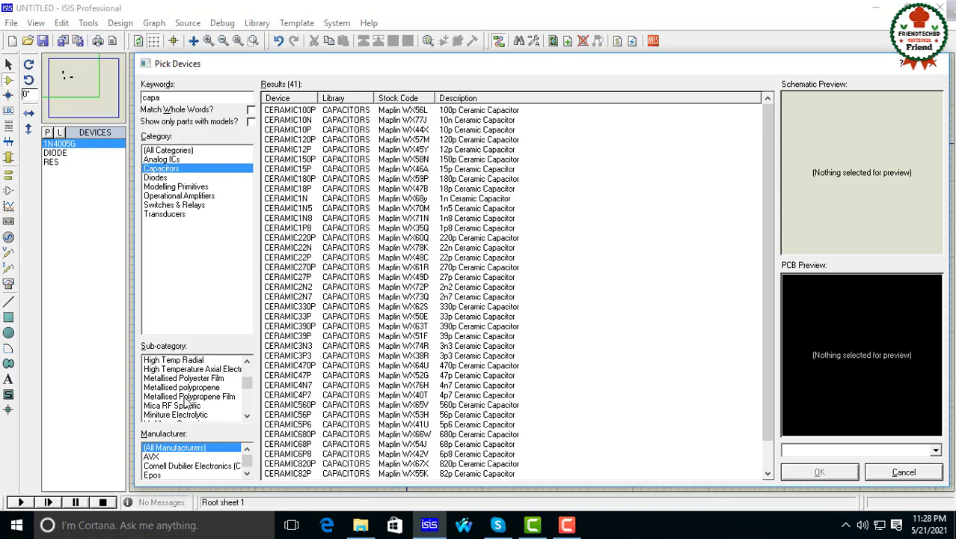
{"action": "scroll", "coordinate": [186, 403], "scroll_direction": "down", "scroll_amount": 4}
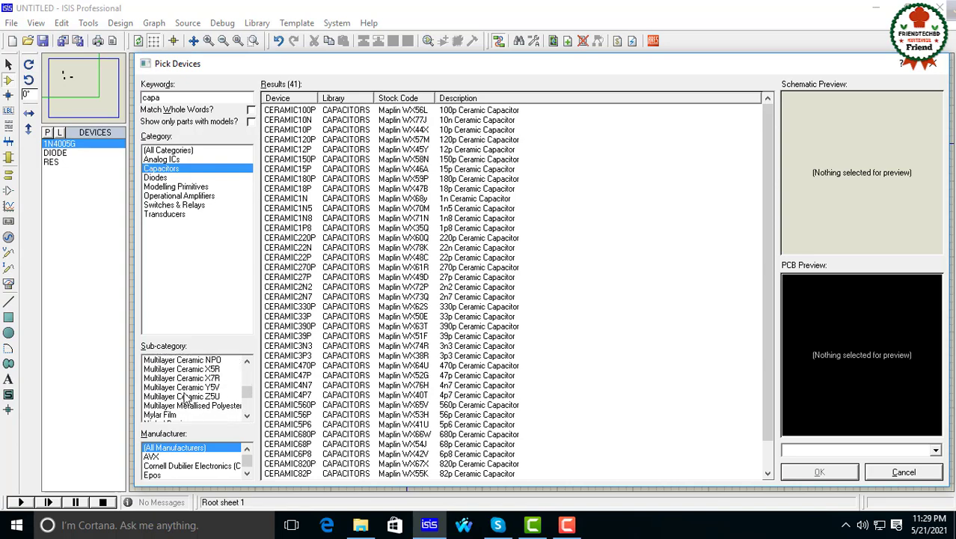
{"action": "scroll", "coordinate": [186, 401], "scroll_direction": "down", "scroll_amount": 2}
{"action": "scroll", "coordinate": [186, 401], "scroll_direction": "up", "scroll_amount": 5}
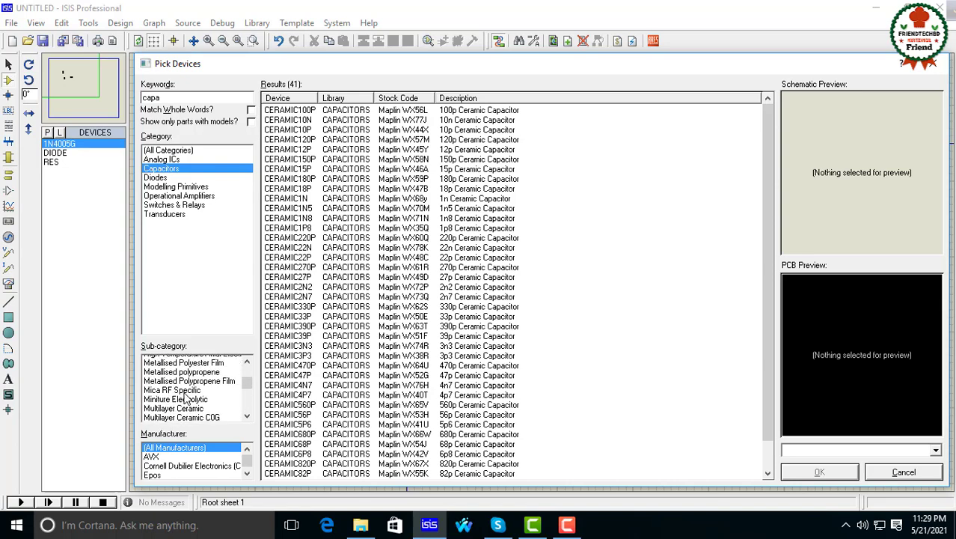
{"action": "scroll", "coordinate": [187, 401], "scroll_direction": "up", "scroll_amount": 3}
{"action": "scroll", "coordinate": [186, 401], "scroll_direction": "down", "scroll_amount": 3}
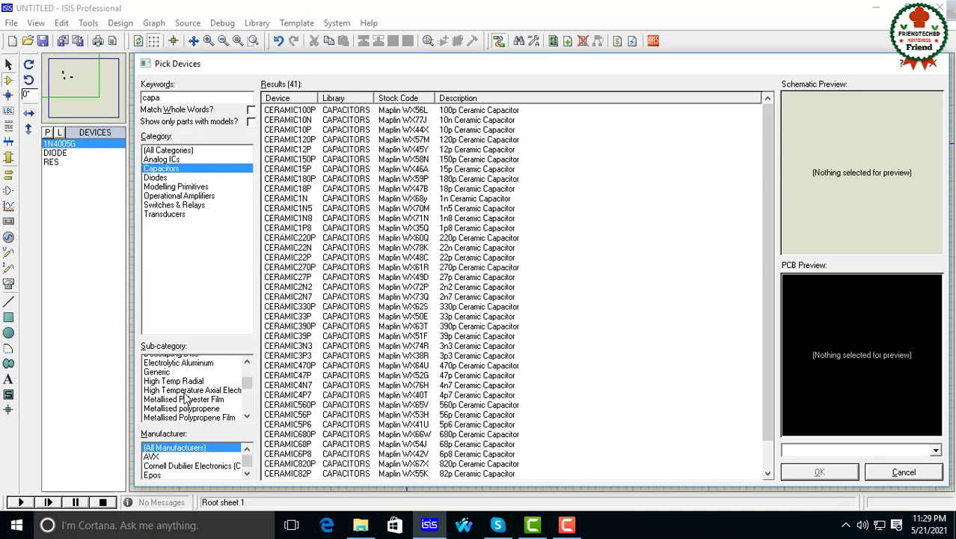
{"action": "scroll", "coordinate": [187, 401], "scroll_direction": "up", "scroll_amount": 2}
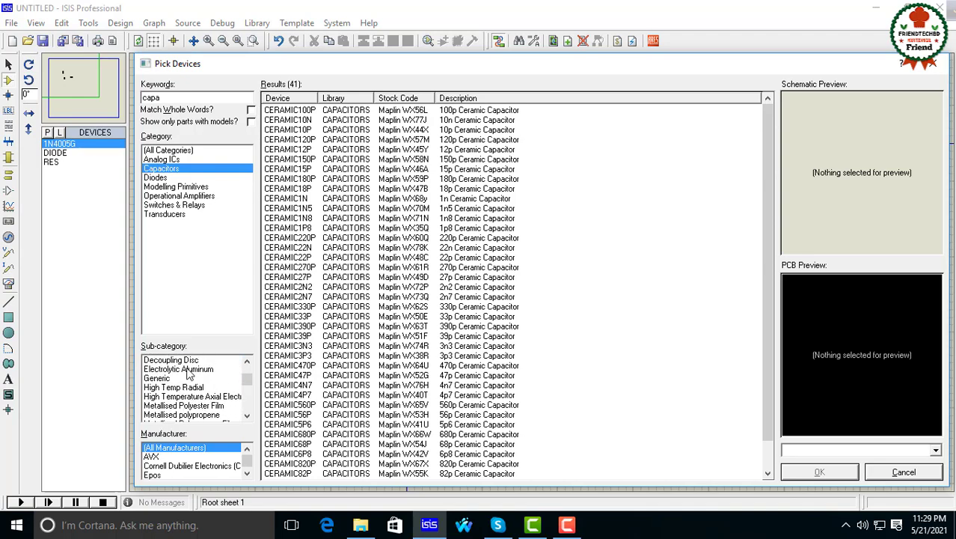
{"action": "scroll", "coordinate": [192, 389], "scroll_direction": "down", "scroll_amount": 5}
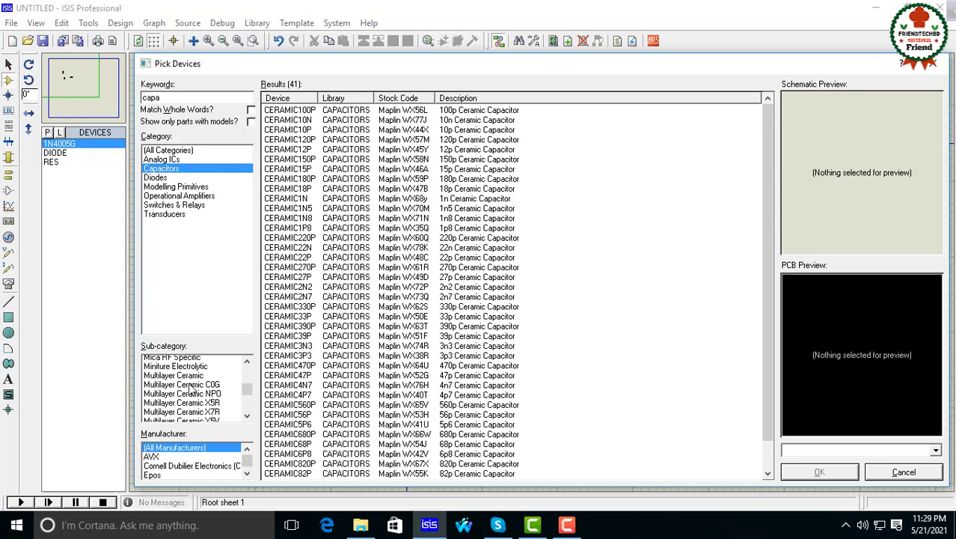
{"action": "scroll", "coordinate": [193, 389], "scroll_direction": "down", "scroll_amount": 1}
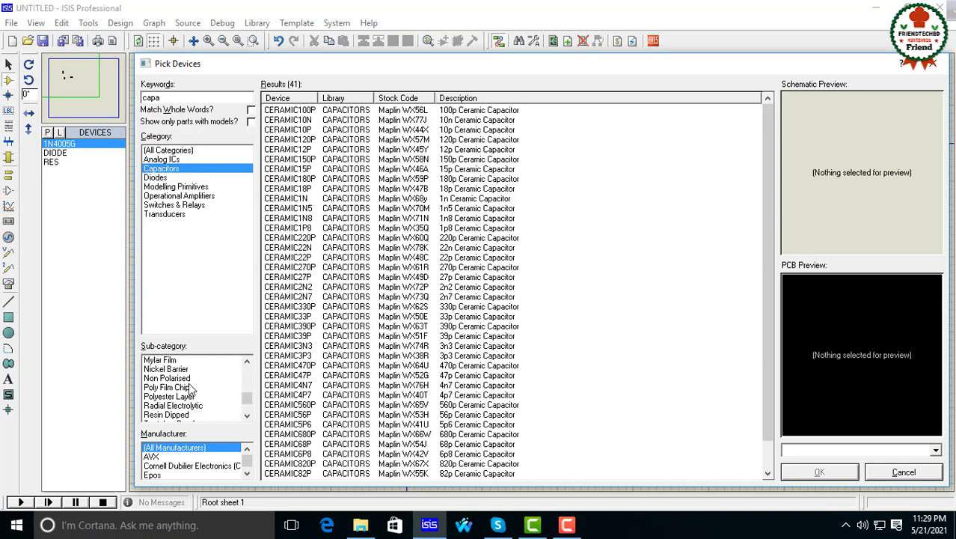
{"action": "scroll", "coordinate": [191, 389], "scroll_direction": "down", "scroll_amount": 3}
- Examine the Radial Electrolytic, Tantalum and Resin Dipped capacitors, including GENELECT47U16V, and leave the device picker without choosing a part
{"action": "left_click", "coordinate": [195, 378]}
{"action": "left_click", "coordinate": [458, 307]}
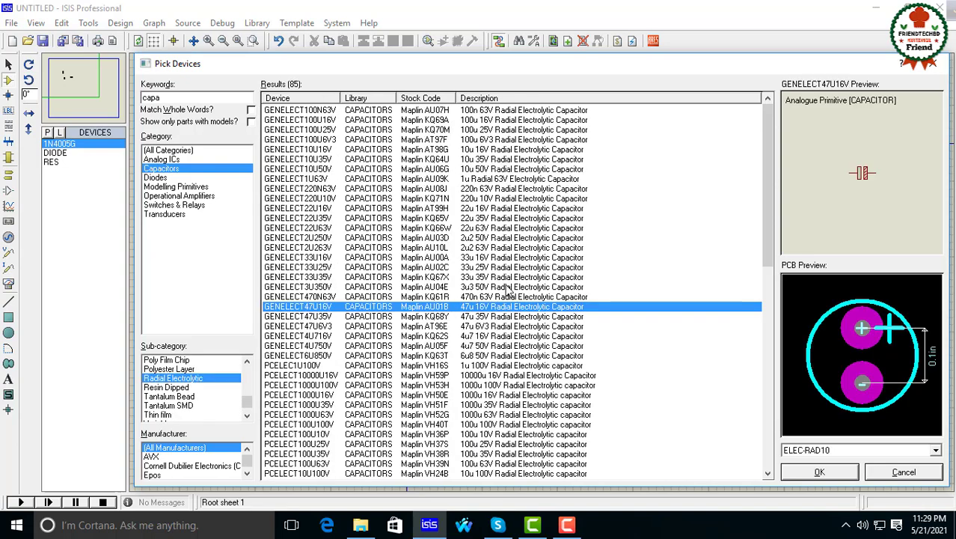
{"action": "scroll", "coordinate": [174, 414], "scroll_direction": "down", "scroll_amount": 2}
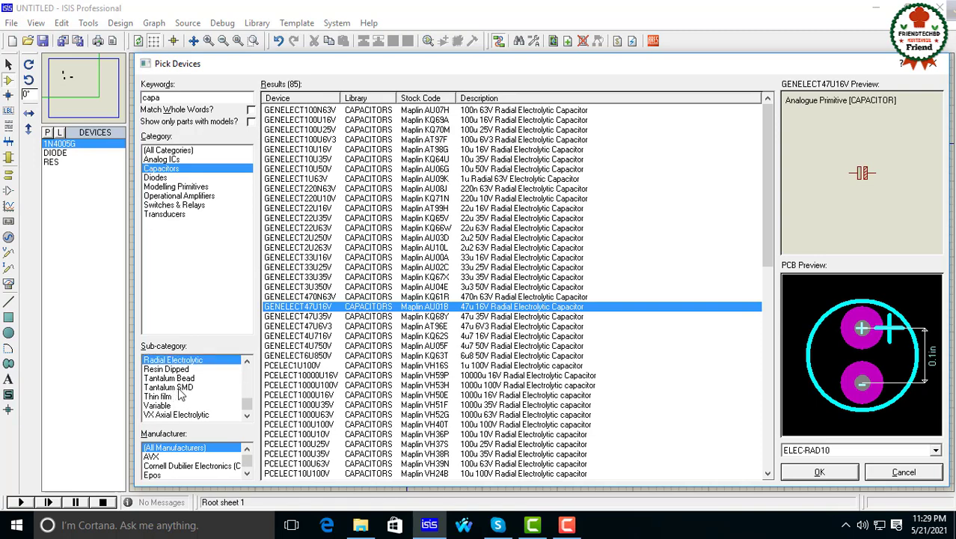
{"action": "left_click", "coordinate": [180, 390]}
{"action": "left_click", "coordinate": [184, 379]}
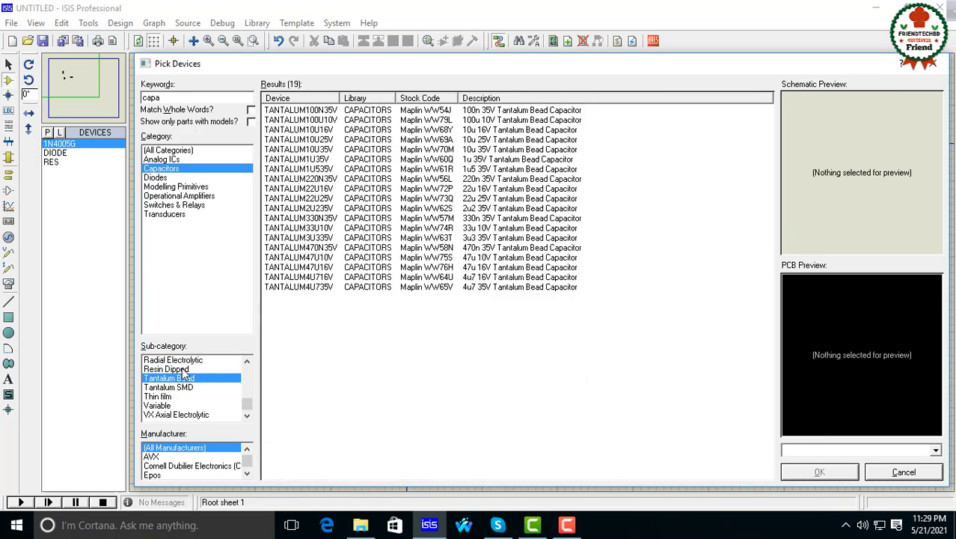
{"action": "left_click", "coordinate": [184, 369]}
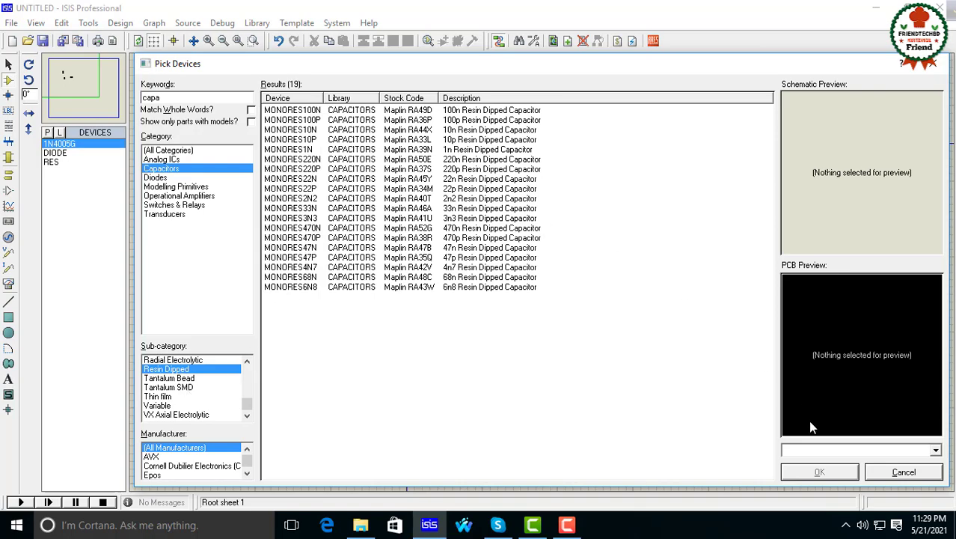
{"action": "left_click", "coordinate": [933, 63]}
- Search the device library for "led" and preview some of the results, including the LED-BARGRAPH-RED display
{"action": "left_click", "coordinate": [46, 132]}
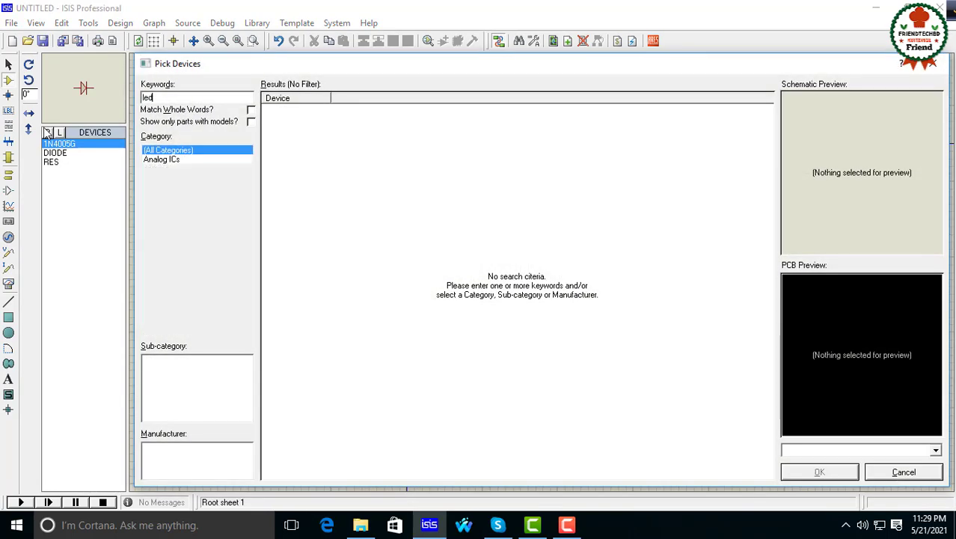
{"action": "left_click", "coordinate": [531, 394]}
{"action": "scroll", "coordinate": [531, 394], "scroll_direction": "down", "scroll_amount": 2}
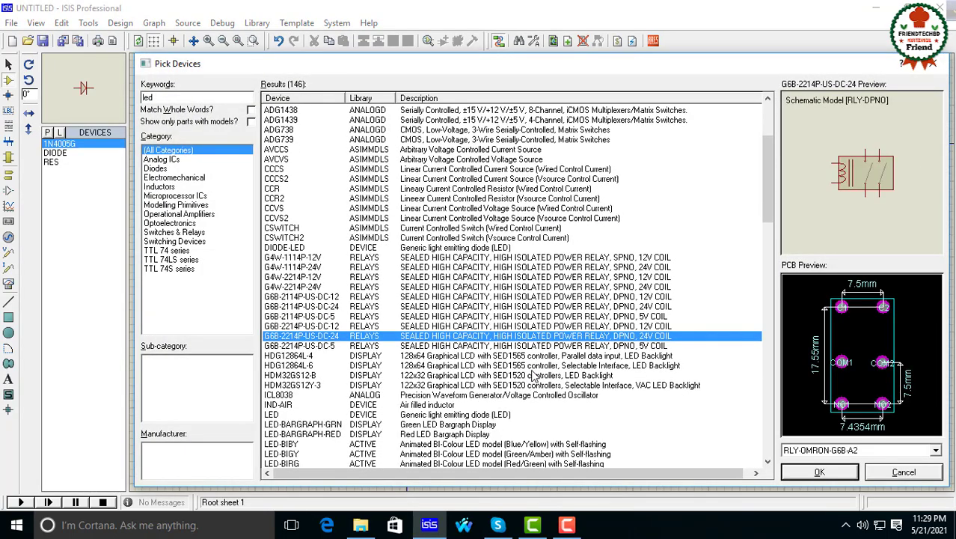
{"action": "left_click", "coordinate": [536, 356]}
{"action": "left_click", "coordinate": [473, 436]}
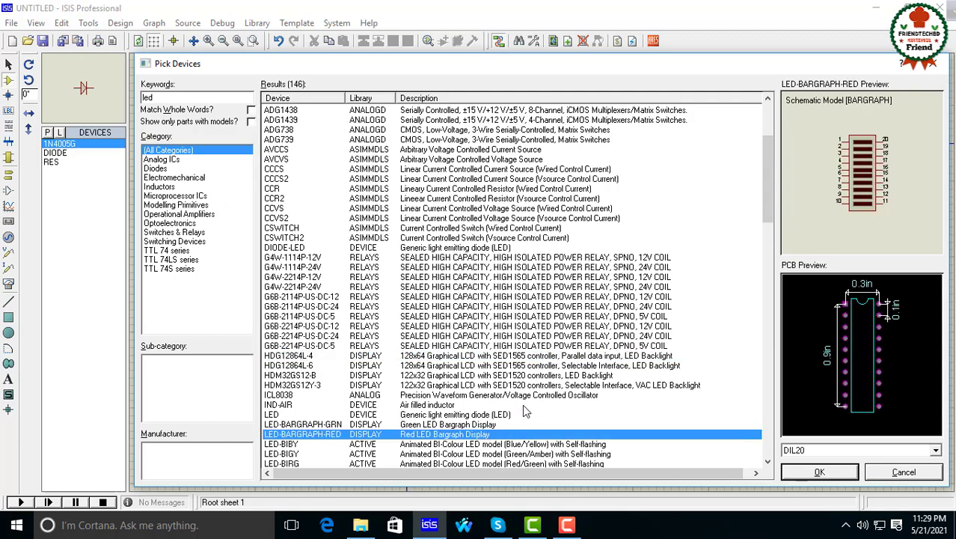
- Pick the LED-GREEN animated LED model and place it above the 1N4005G diode
{"action": "scroll", "coordinate": [508, 440], "scroll_direction": "down", "scroll_amount": 4}
{"action": "left_click", "coordinate": [494, 384]}
{"action": "left_click", "coordinate": [495, 375]}
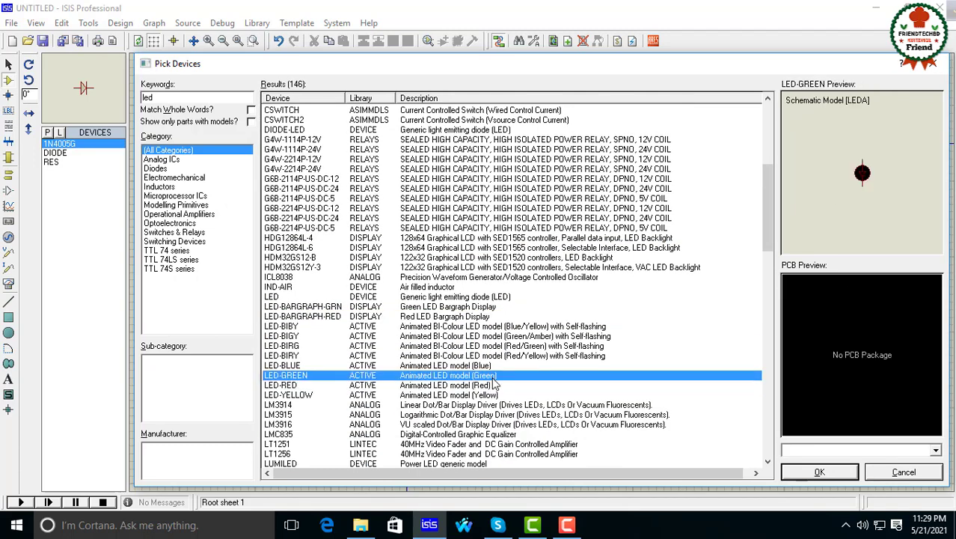
{"action": "left_click", "coordinate": [820, 472]}
{"action": "left_click", "coordinate": [558, 224]}
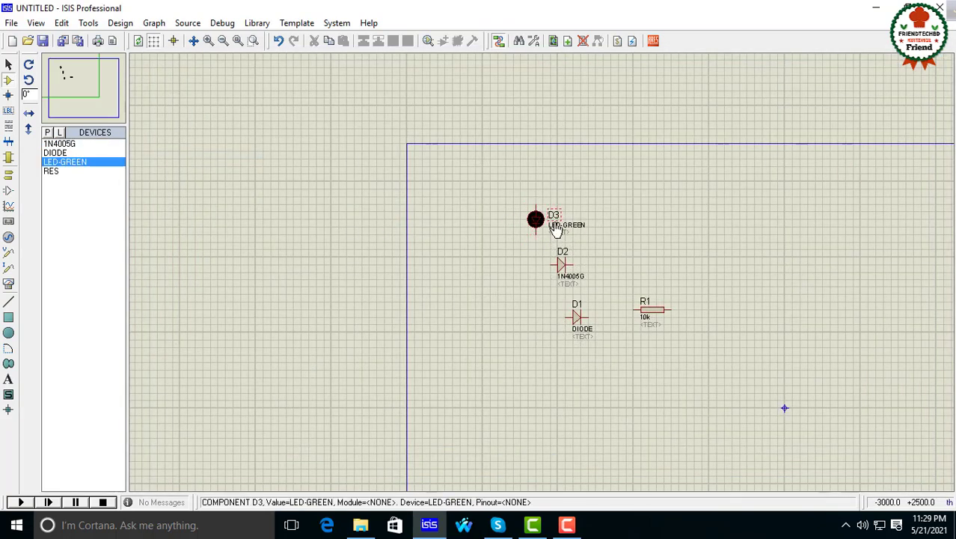
{"action": "scroll", "coordinate": [559, 226], "scroll_direction": "up", "scroll_amount": 2}
{"action": "scroll", "coordinate": [544, 280], "scroll_direction": "down", "scroll_amount": 2}
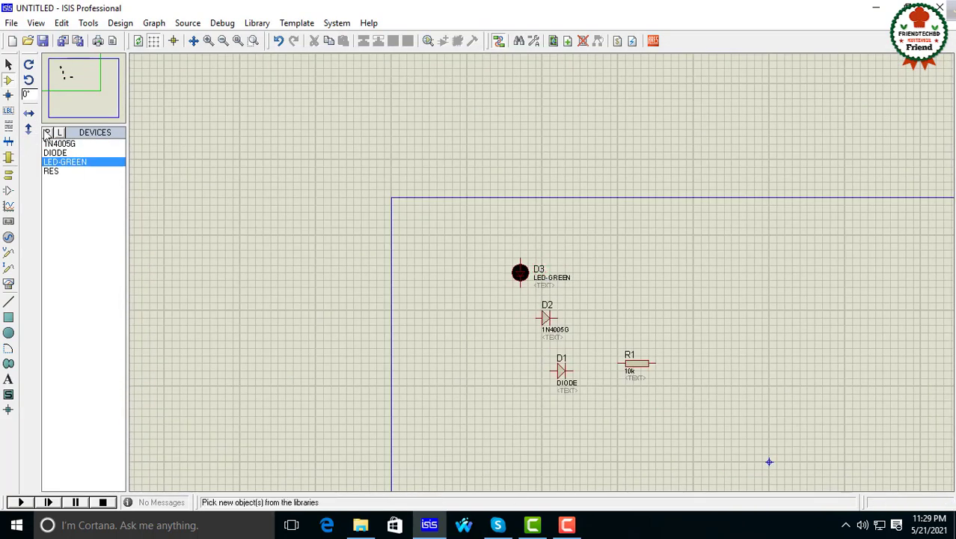
- Search the device library for "con" and preview D-Type parts in the Connectors category, including CONN-D37F
{"action": "left_click", "coordinate": [47, 133]}
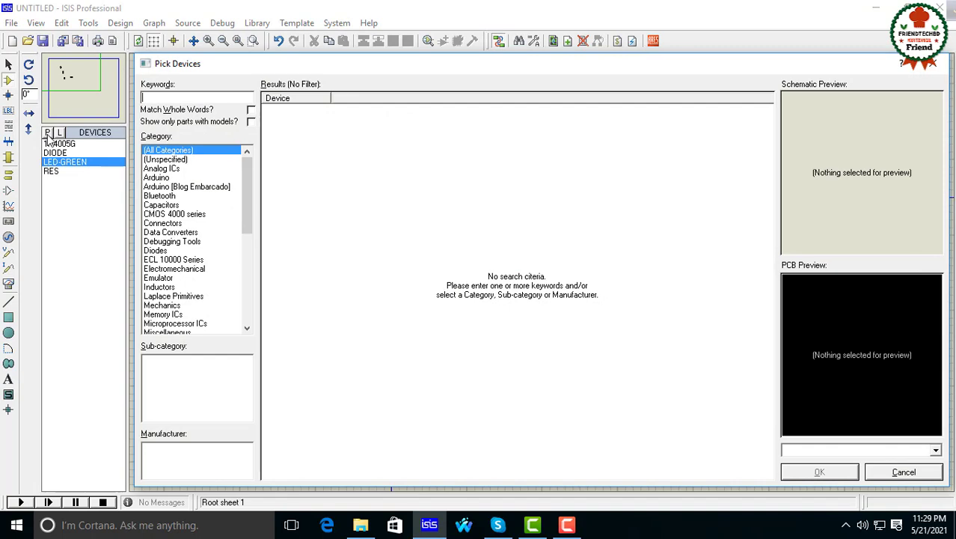
{"action": "type", "text": "con"}
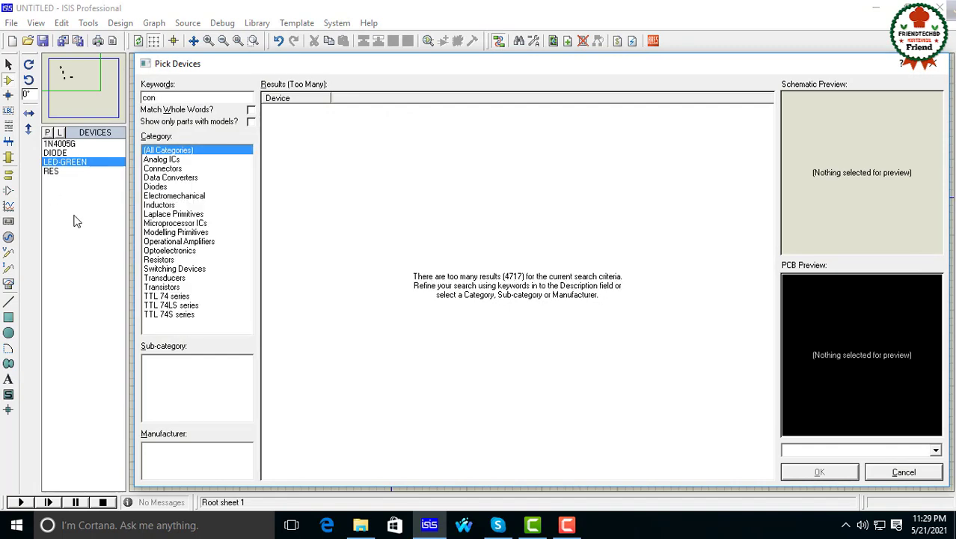
{"action": "left_click", "coordinate": [175, 169]}
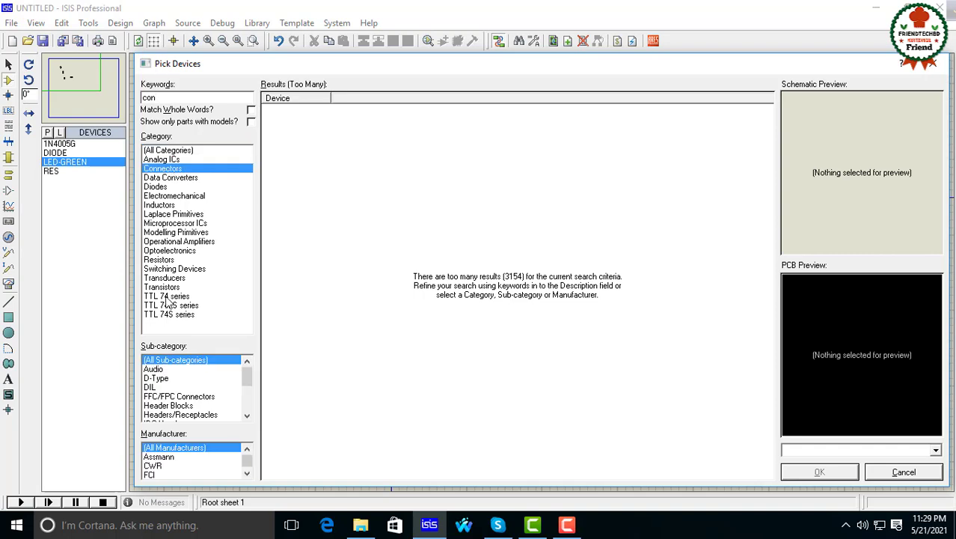
{"action": "left_click", "coordinate": [155, 379]}
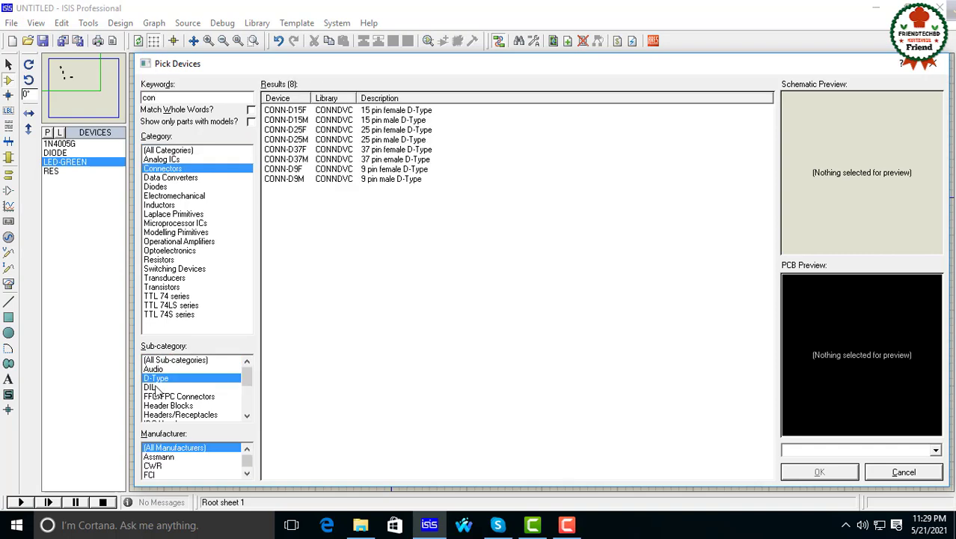
{"action": "left_click", "coordinate": [332, 179]}
{"action": "left_click", "coordinate": [345, 130]}
{"action": "left_click", "coordinate": [343, 142]}
{"action": "left_click", "coordinate": [342, 148]}
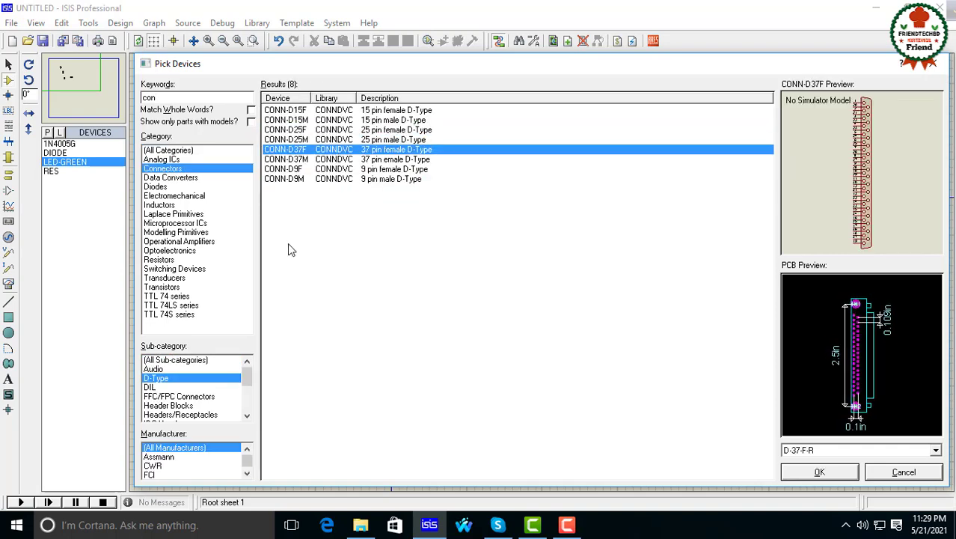
- Preview DIL connector strips in the Connectors category, including CONN-DIL50 and CONN-DIL60
{"action": "left_click", "coordinate": [153, 387]}
{"action": "left_click", "coordinate": [337, 160]}
{"action": "left_click", "coordinate": [346, 177]}
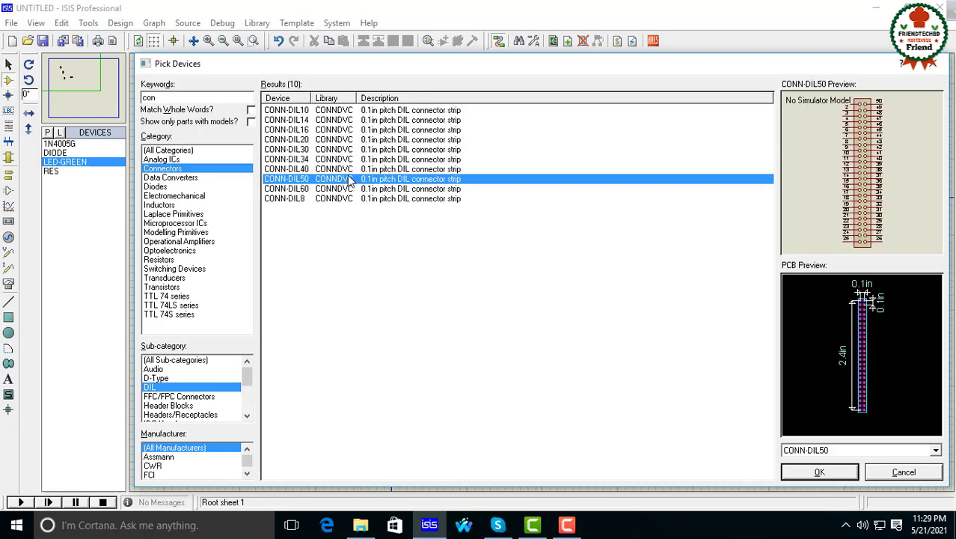
{"action": "left_click", "coordinate": [342, 190]}
- Pick the 17-circuit Molex connector 52207-1719 from the Miscellaneous connectors and place it to the right of resistor R1
{"action": "scroll", "coordinate": [186, 382], "scroll_direction": "down", "scroll_amount": 2}
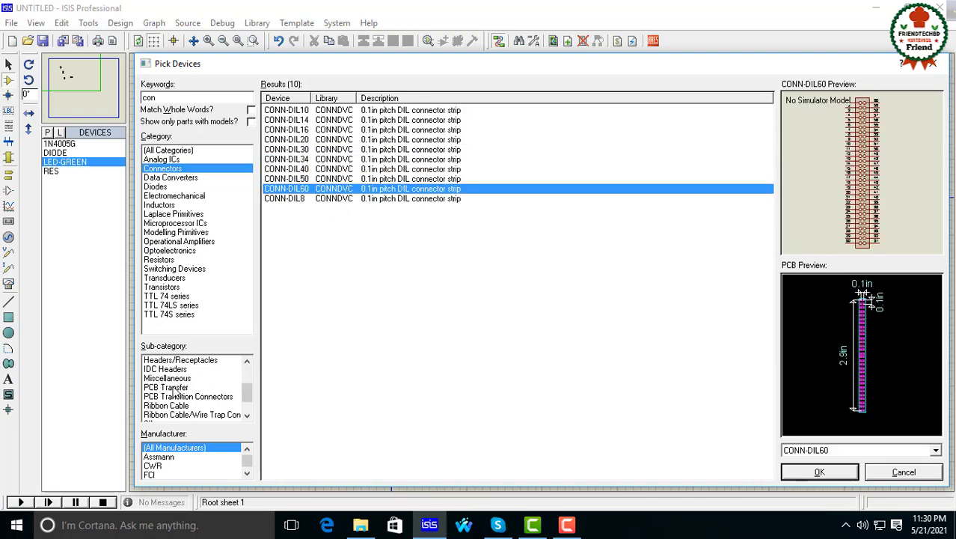
{"action": "left_click", "coordinate": [173, 388]}
{"action": "left_click", "coordinate": [168, 378]}
{"action": "left_click", "coordinate": [562, 199]}
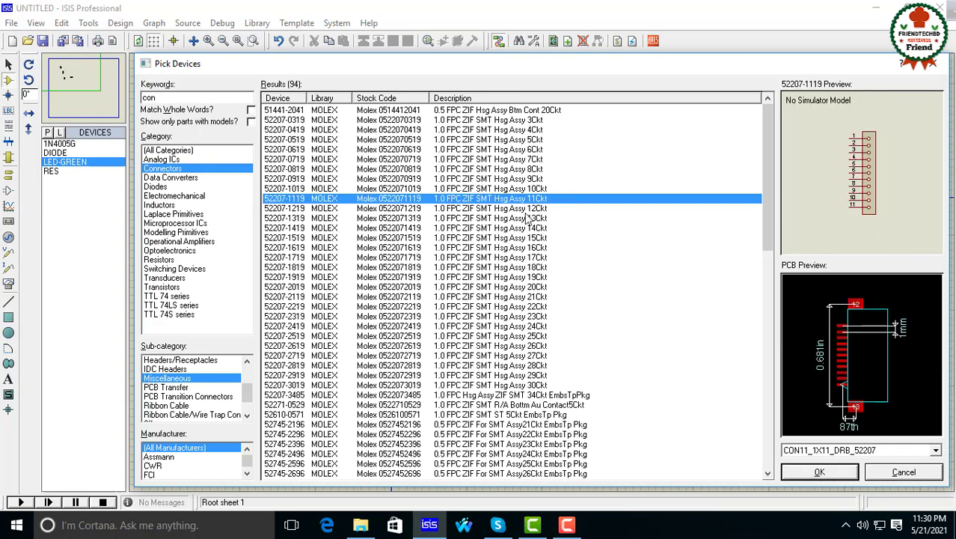
{"action": "left_click", "coordinate": [502, 257]}
{"action": "left_click", "coordinate": [820, 471]}
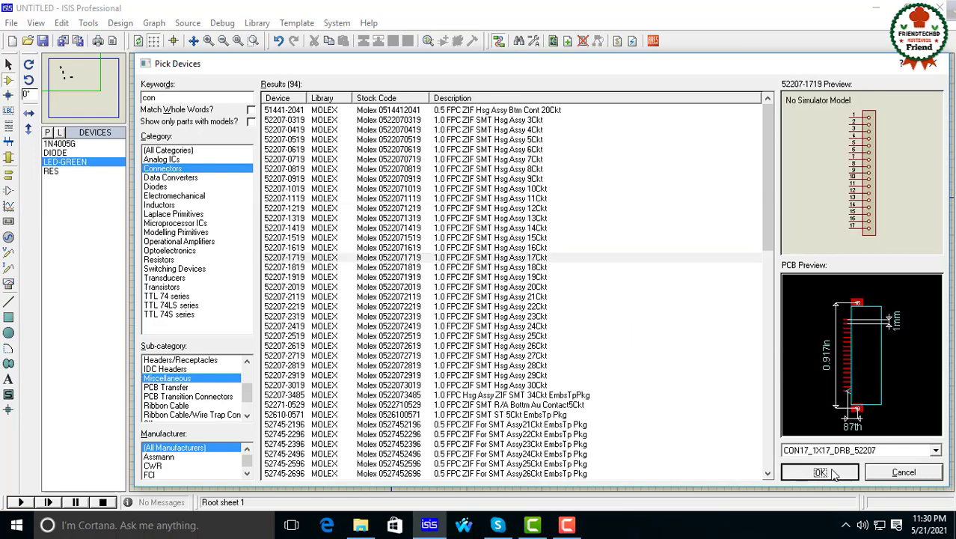
{"action": "left_click", "coordinate": [722, 291]}
{"action": "scroll", "coordinate": [702, 347], "scroll_direction": "up", "scroll_amount": 2}
{"action": "scroll", "coordinate": [541, 271], "scroll_direction": "down", "scroll_amount": 2}
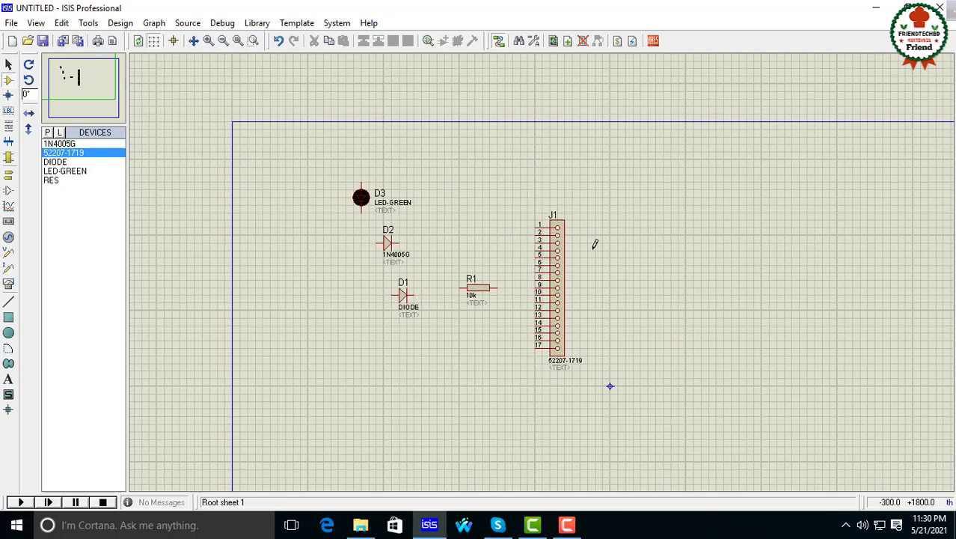
{"action": "scroll", "coordinate": [573, 259], "scroll_direction": "up", "scroll_amount": 1}
{"action": "scroll", "coordinate": [572, 259], "scroll_direction": "down", "scroll_amount": 2}
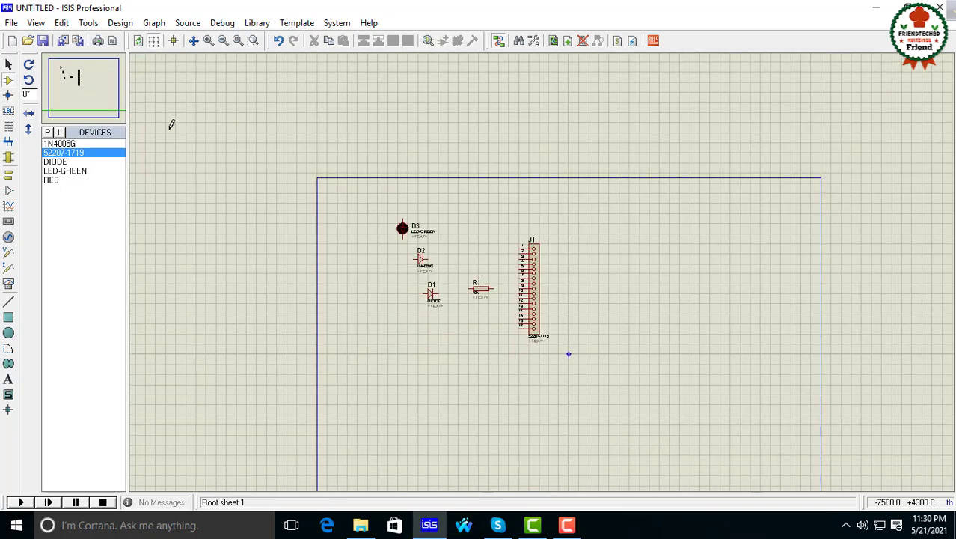
- Search the device library for "tblock" and compare the imperial and metric pitch terminal blocks, from TBLOCK-I12 to TBLOCK-M4
{"action": "left_click", "coordinate": [48, 133]}
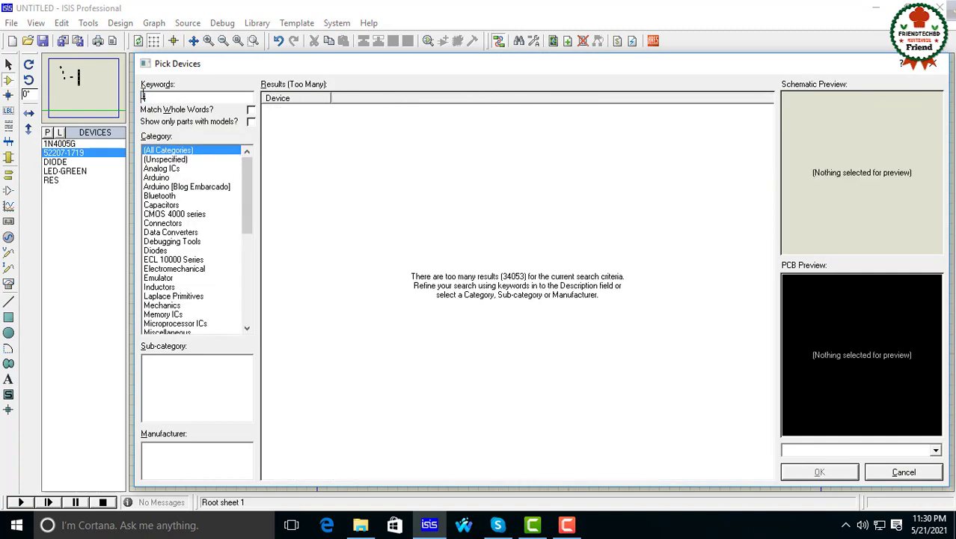
{"action": "type", "text": "block"}
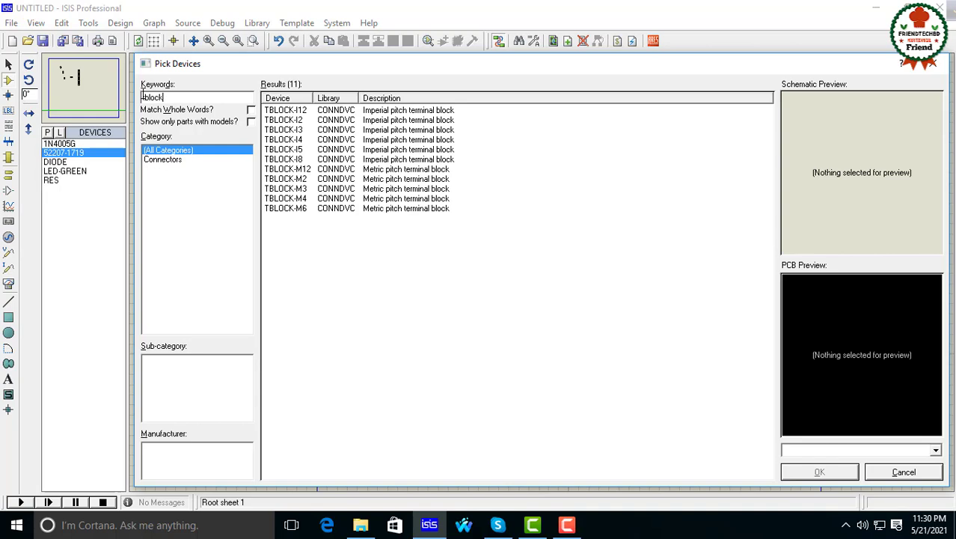
{"action": "left_click", "coordinate": [357, 111]}
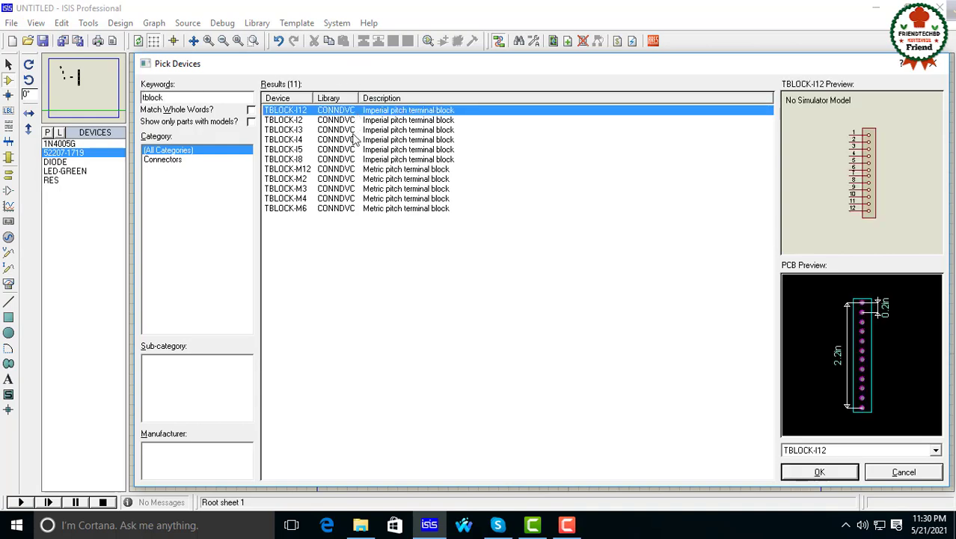
{"action": "left_click", "coordinate": [354, 141]}
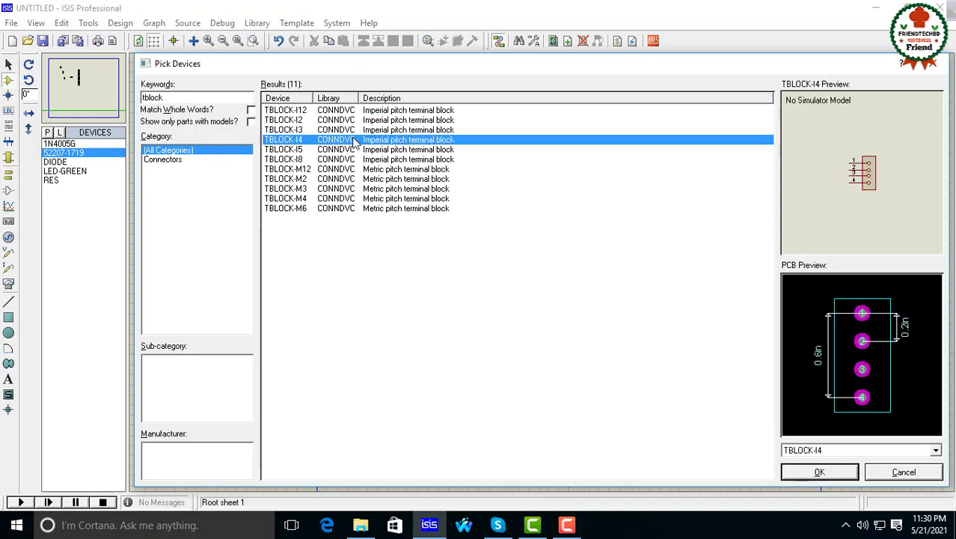
{"action": "left_click", "coordinate": [350, 150]}
{"action": "left_click", "coordinate": [349, 159]}
{"action": "left_click", "coordinate": [349, 169]}
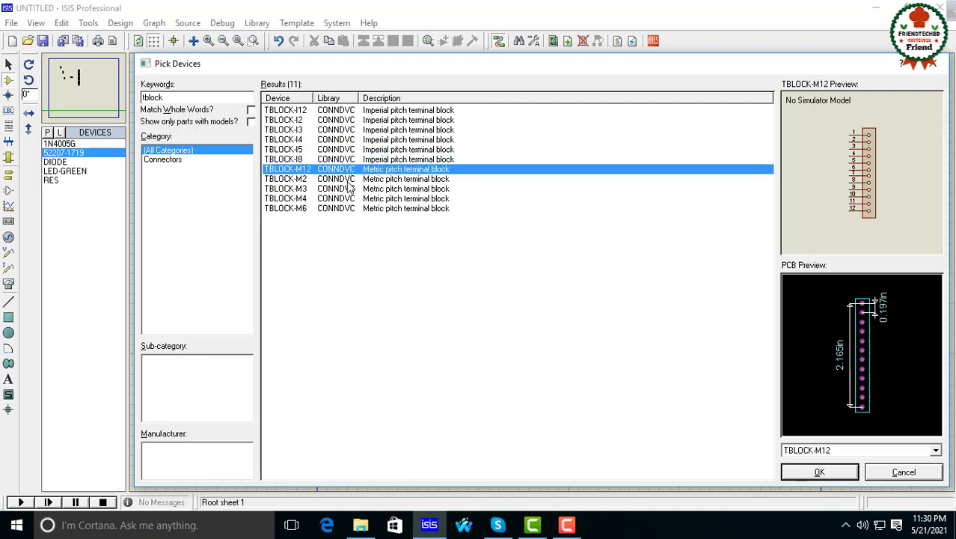
{"action": "left_click", "coordinate": [348, 181]}
{"action": "left_click", "coordinate": [348, 190]}
{"action": "left_click", "coordinate": [346, 199]}
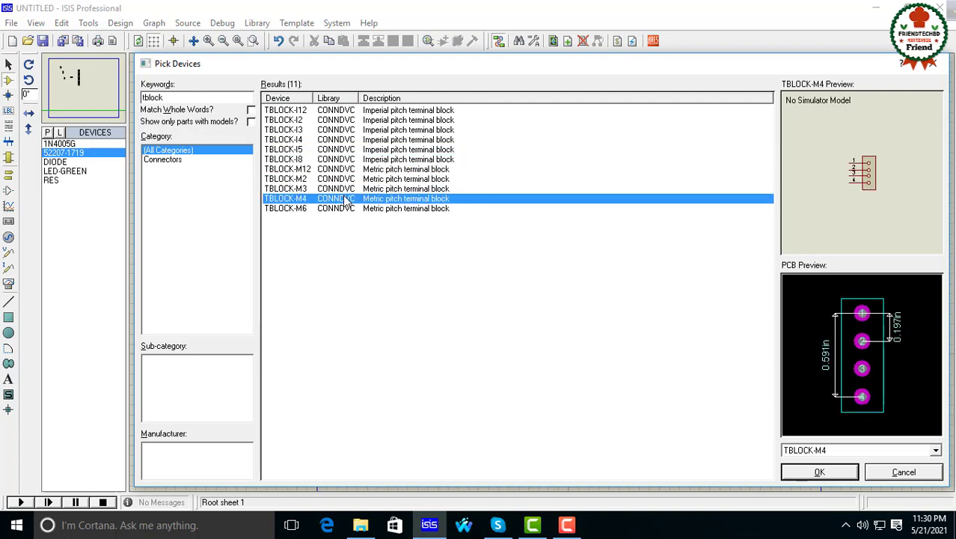
- Pick the two-pin TBLOCK-M2 metric terminal block and place it to the right of the 17-pin connector
{"action": "left_click", "coordinate": [349, 179]}
{"action": "left_click", "coordinate": [817, 473]}
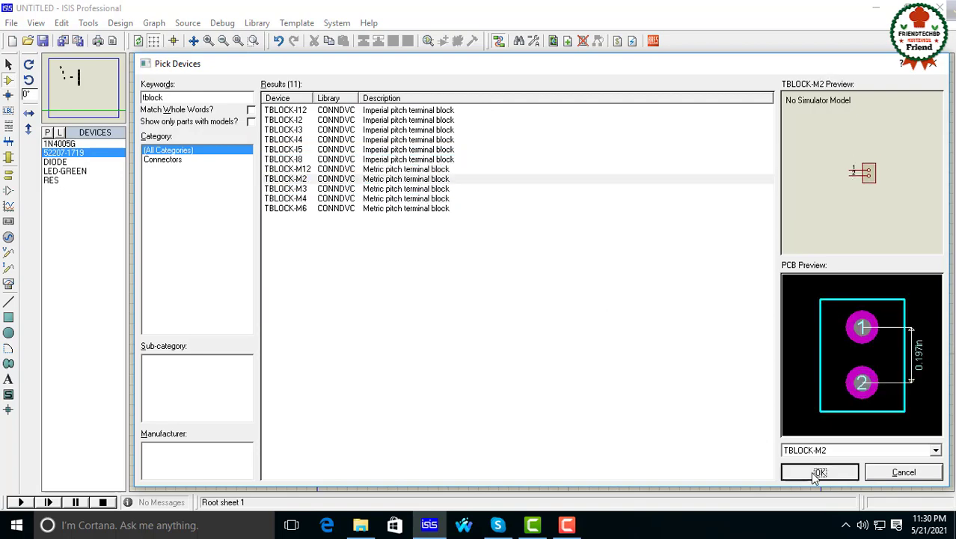
{"action": "left_click", "coordinate": [610, 267]}
{"action": "scroll", "coordinate": [615, 273], "scroll_direction": "up", "scroll_amount": 3}
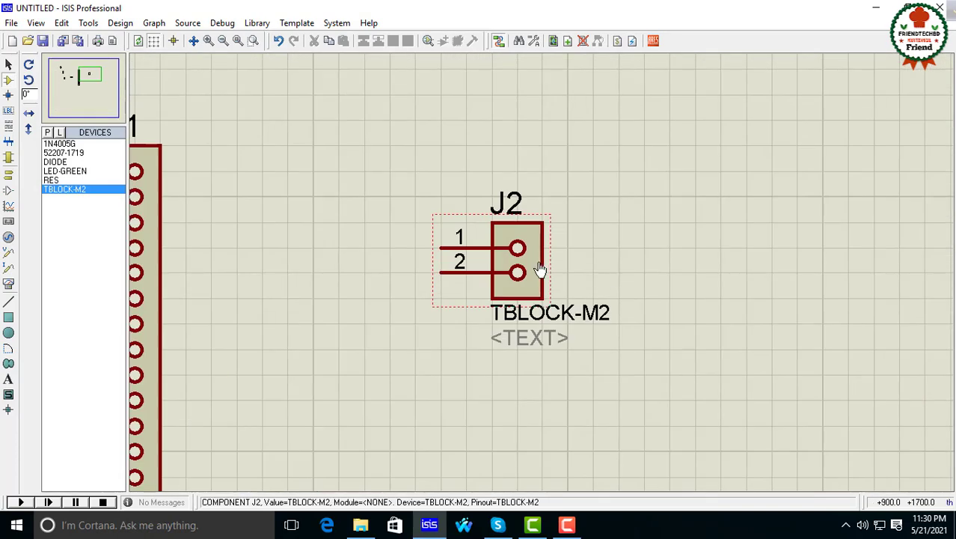
{"action": "scroll", "coordinate": [541, 270], "scroll_direction": "up", "scroll_amount": 1}
{"action": "scroll", "coordinate": [540, 269], "scroll_direction": "down", "scroll_amount": 1}
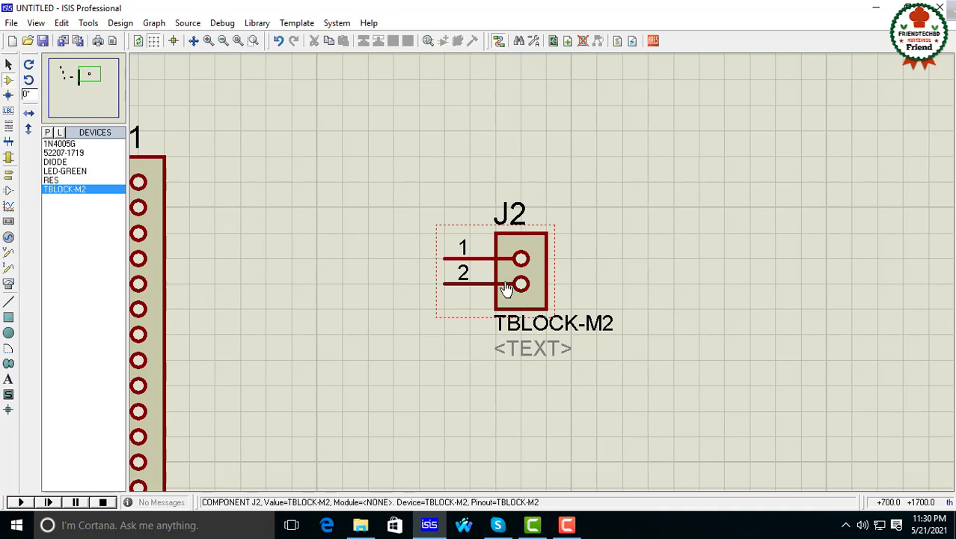
{"action": "scroll", "coordinate": [293, 237], "scroll_direction": "down", "scroll_amount": 3}
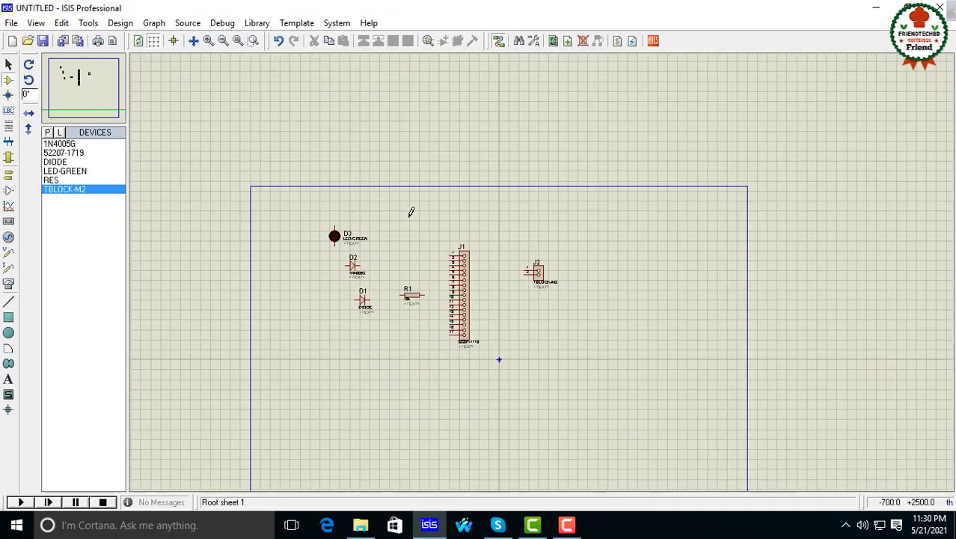
- Search the device library for "pot", pick the POT-HG interactive potentiometer and place it to the left of the green LED
{"action": "left_click", "coordinate": [47, 132]}
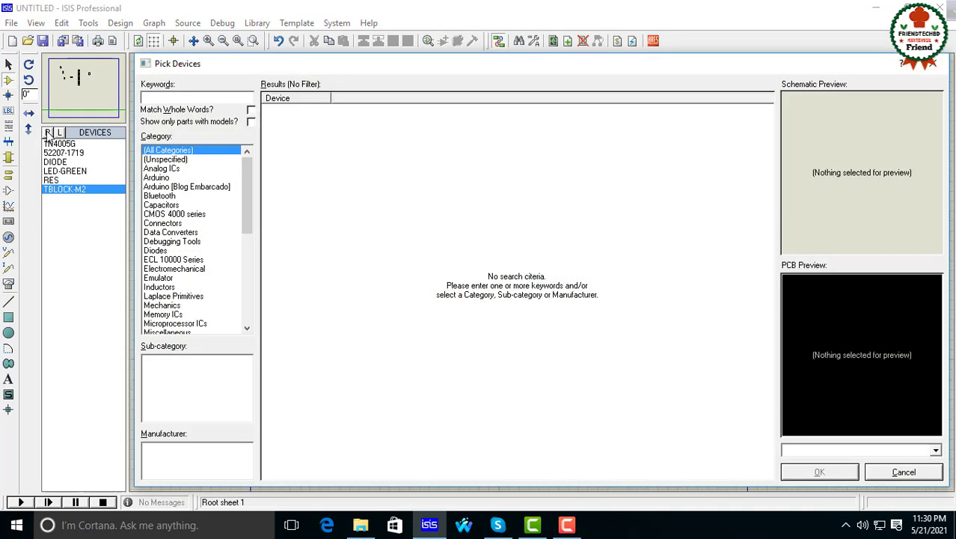
{"action": "type", "text": "pot"}
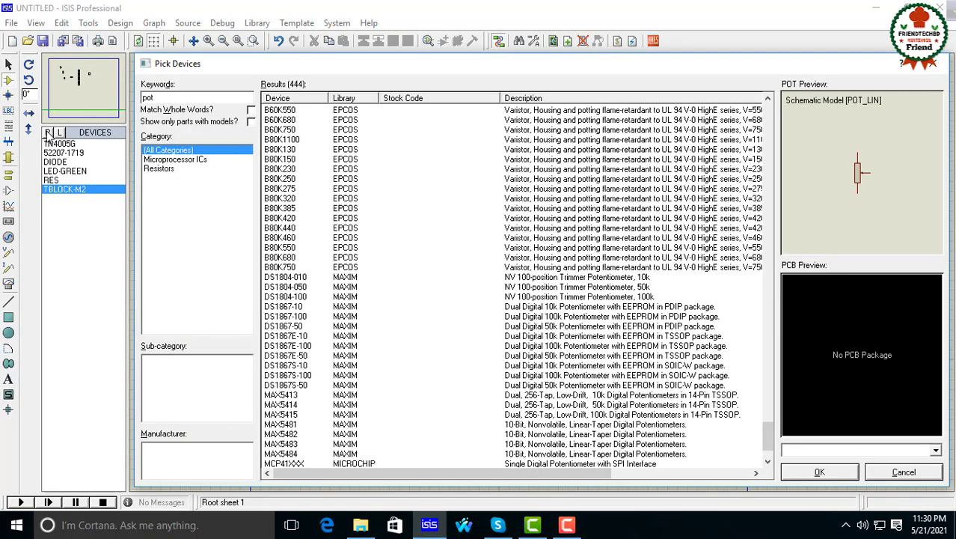
{"action": "left_click", "coordinate": [611, 315]}
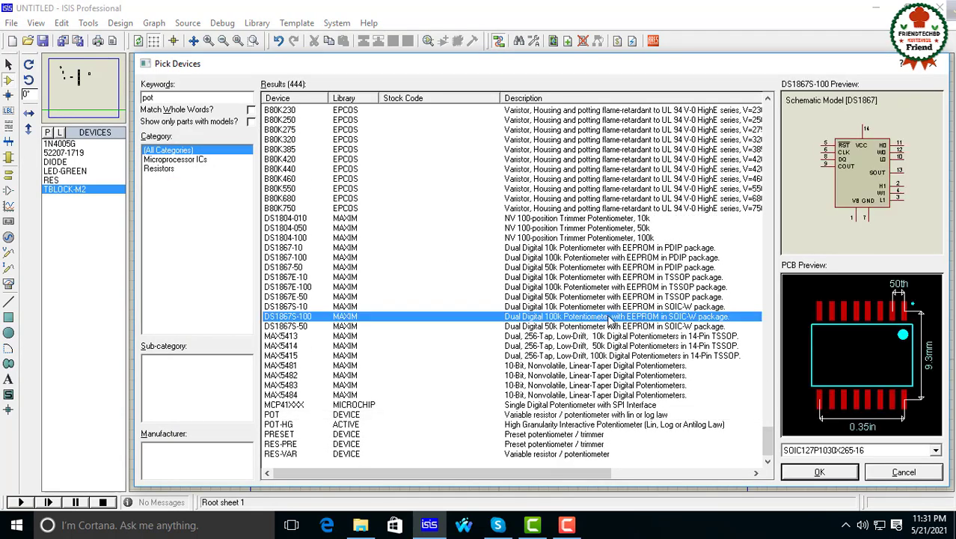
{"action": "left_click", "coordinate": [544, 446]}
{"action": "left_click", "coordinate": [464, 425]}
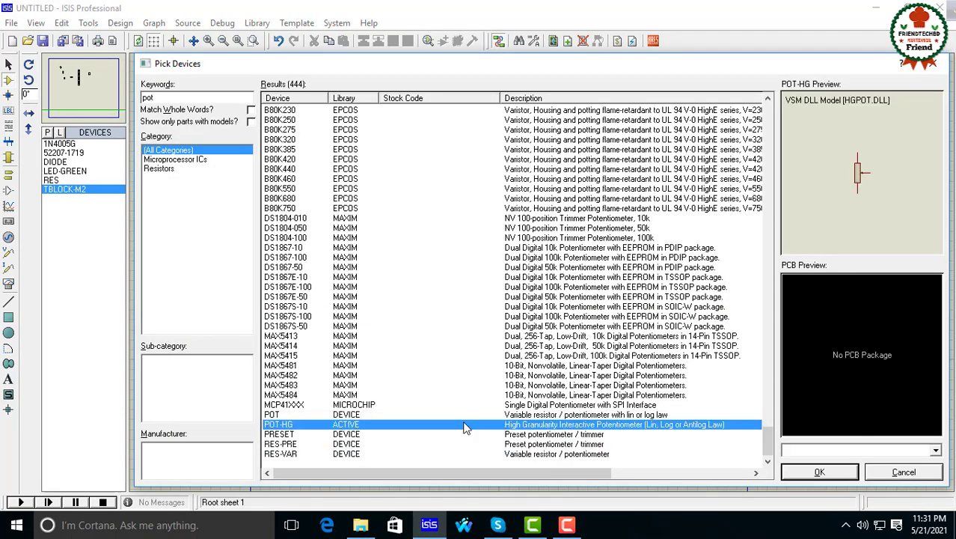
{"action": "left_click", "coordinate": [836, 473]}
{"action": "left_click", "coordinate": [290, 250]}
{"action": "scroll", "coordinate": [280, 250], "scroll_direction": "up", "scroll_amount": 3}
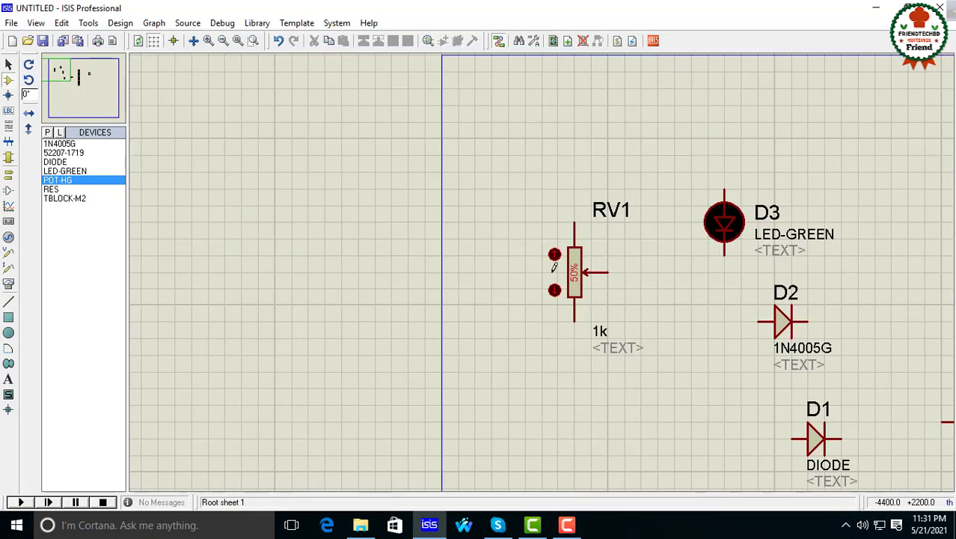
{"action": "scroll", "coordinate": [542, 272], "scroll_direction": "down", "scroll_amount": 2}
- Search the device library for "bc547", pick the BC547 NPN transistor and place it below potentiometer RV1
{"action": "left_click", "coordinate": [48, 132]}
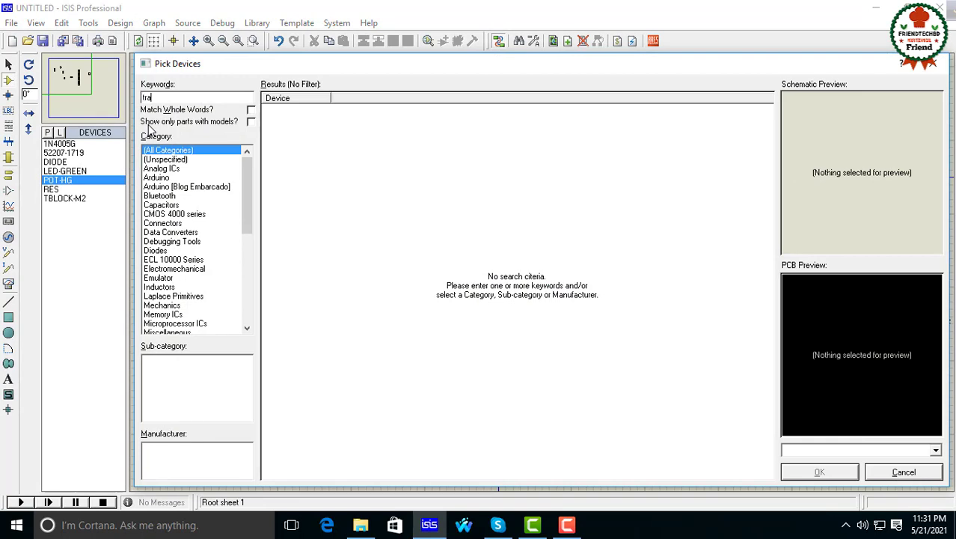
{"action": "type", "text": "tran"}
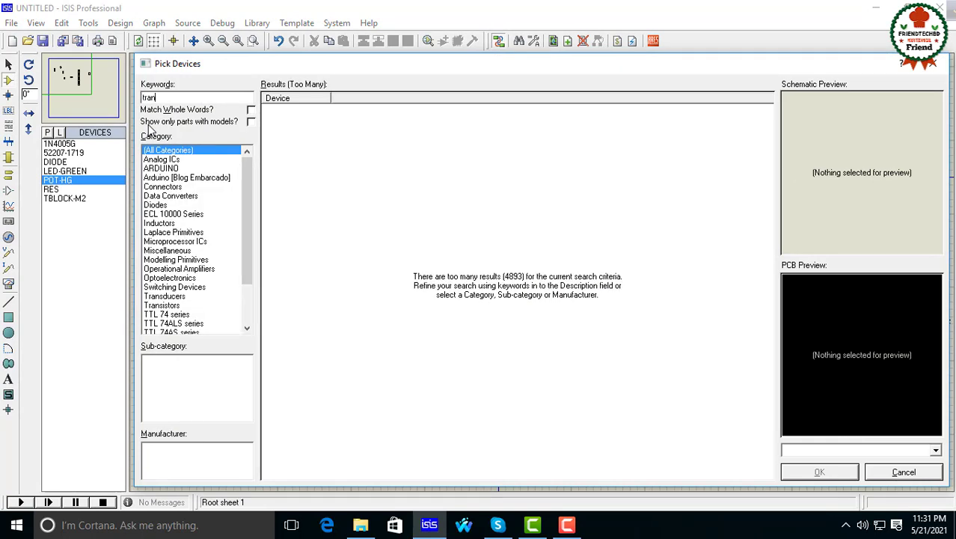
{"action": "type", "text": "s"}
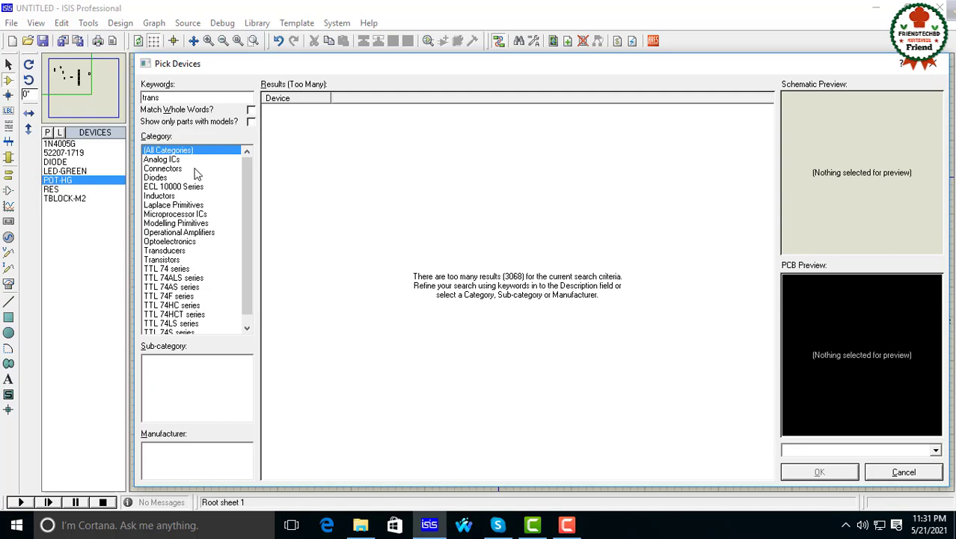
{"action": "left_click", "coordinate": [175, 270]}
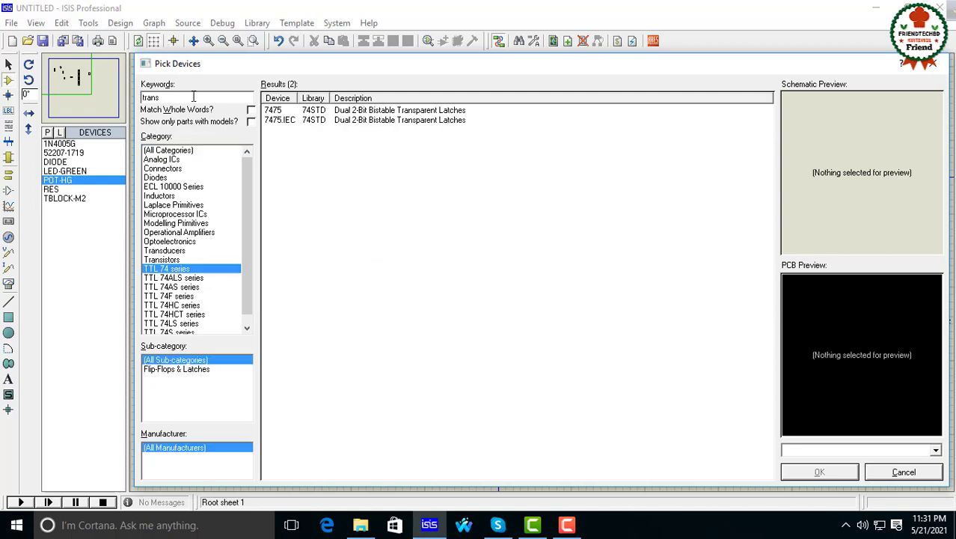
{"action": "double_click", "coordinate": [145, 97]}
{"action": "type", "text": "bc547"}
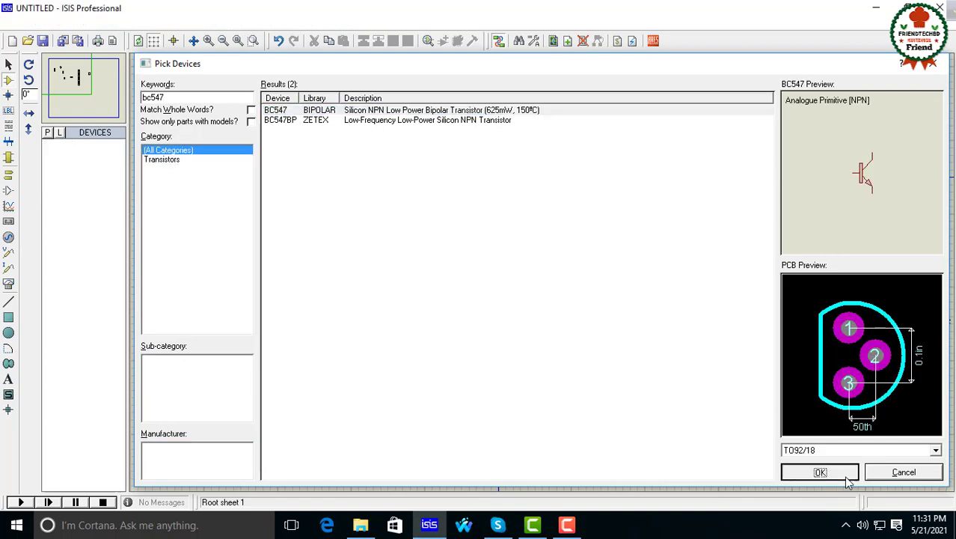
{"action": "left_click", "coordinate": [847, 473]}
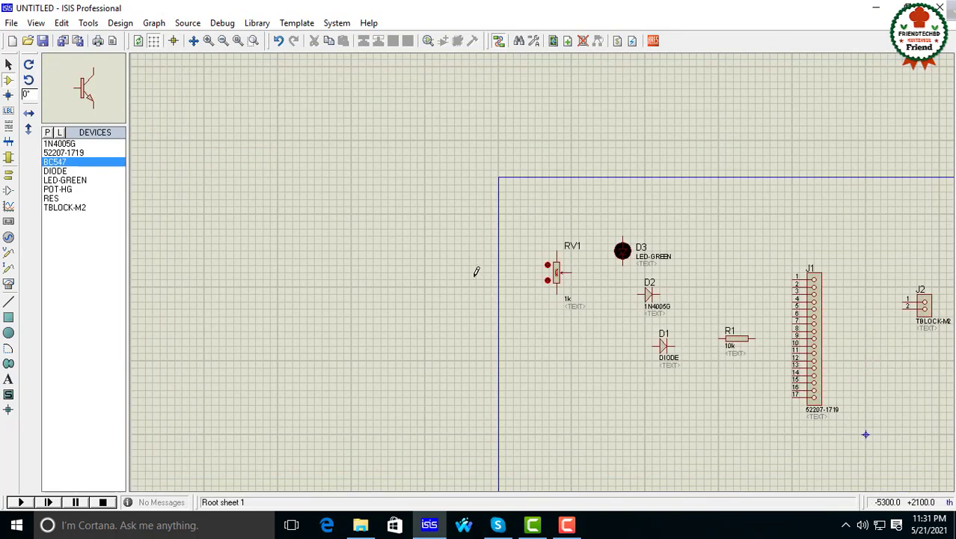
- Search the device library for "7805", pick the 7805 regulator and place it just below and to the right of transistor Q1
{"action": "left_click", "coordinate": [47, 133]}
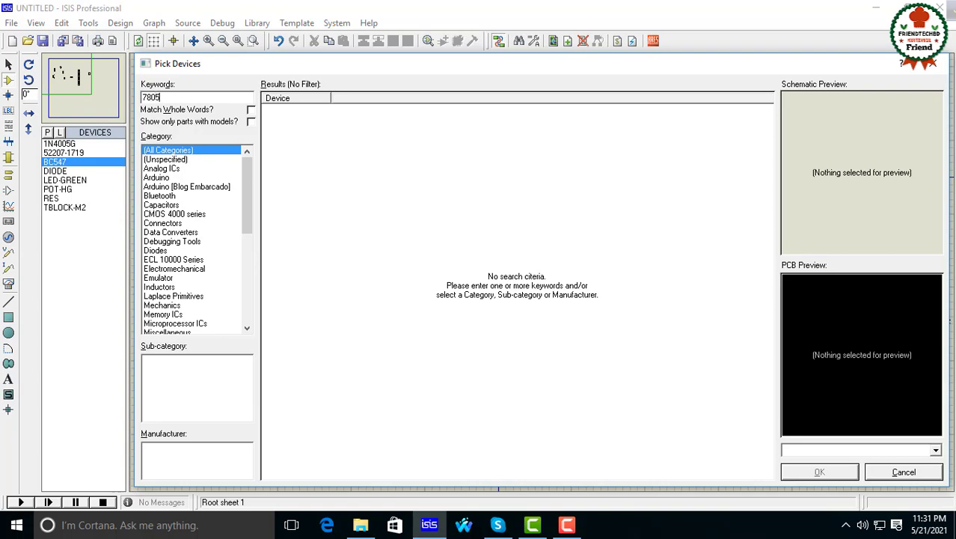
{"action": "left_click", "coordinate": [820, 472]}
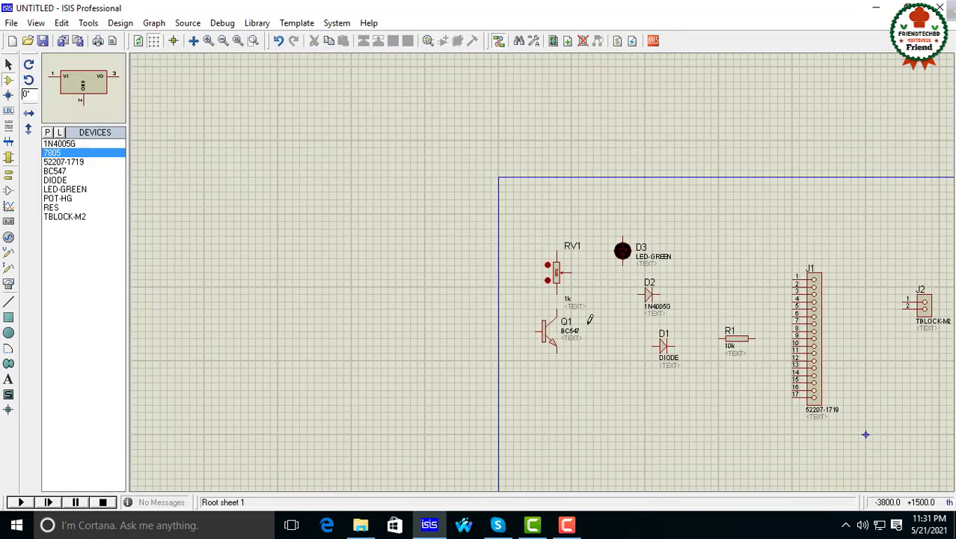
{"action": "left_click", "coordinate": [605, 352]}
{"action": "left_click", "coordinate": [601, 366]}
{"action": "scroll", "coordinate": [678, 378], "scroll_direction": "up", "scroll_amount": 1}
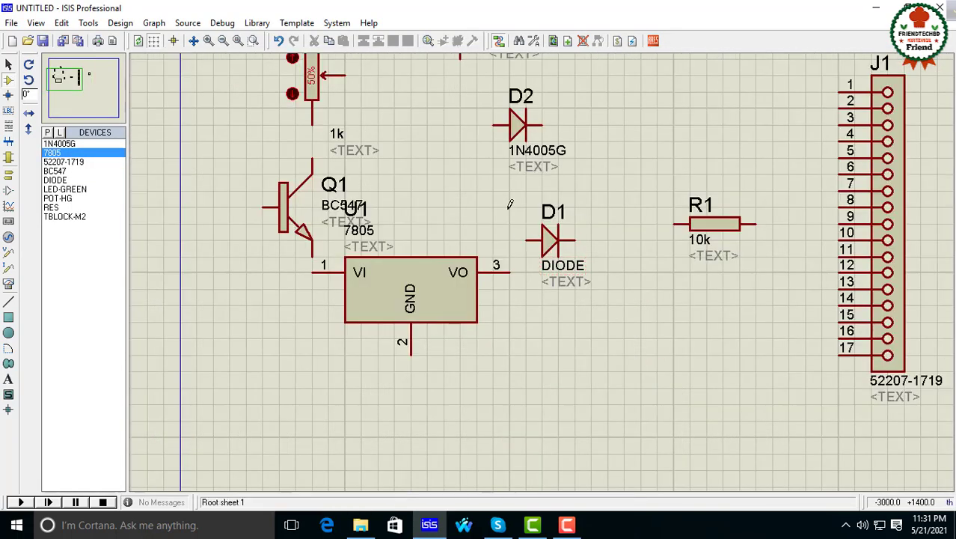
{"action": "scroll", "coordinate": [508, 203], "scroll_direction": "down", "scroll_amount": 1}
{"action": "scroll", "coordinate": [510, 204], "scroll_direction": "up", "scroll_amount": 1}
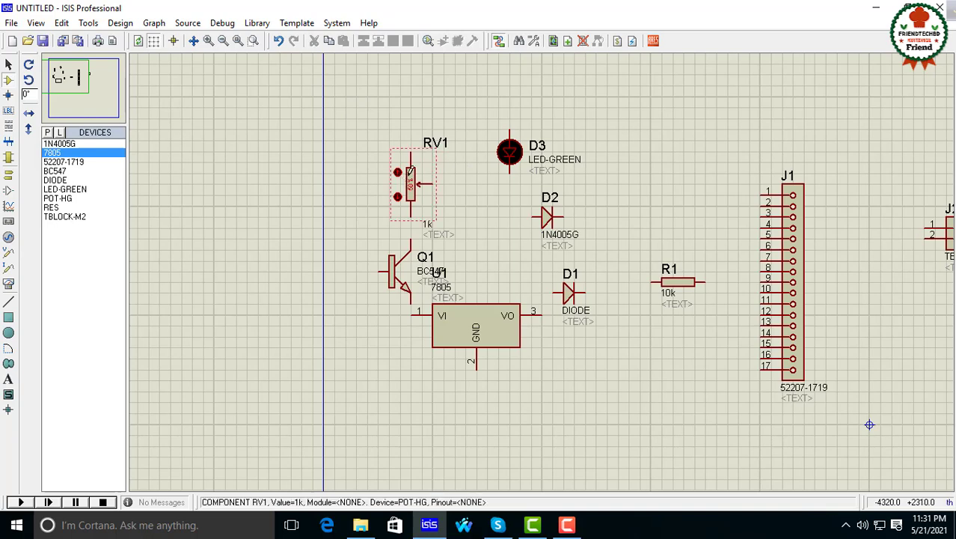
- Delete potentiometer RV1, 17-pin connector J1, terminal block J2 and transistor Q1 from the schematic
{"action": "right_click", "coordinate": [410, 179]}
{"action": "left_click", "coordinate": [467, 154]}
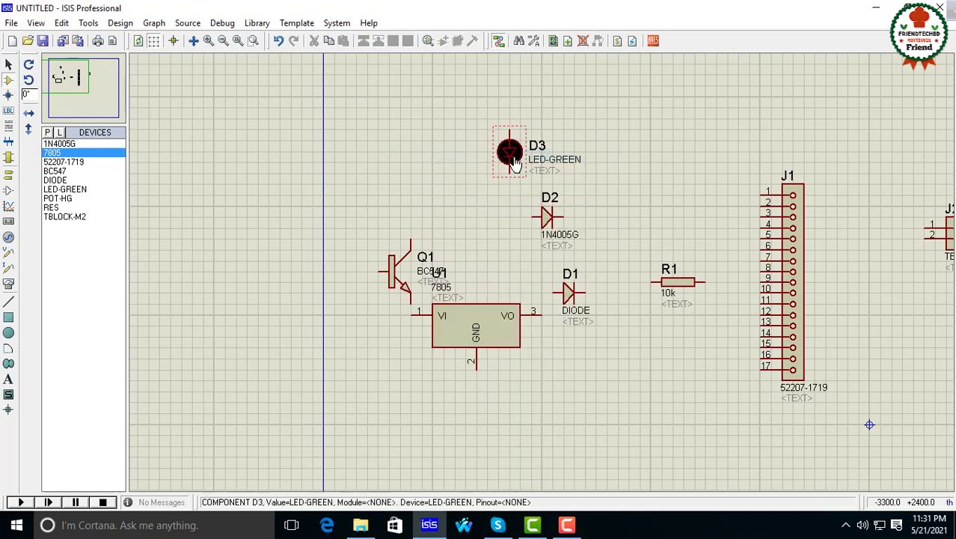
{"action": "right_click", "coordinate": [789, 247]}
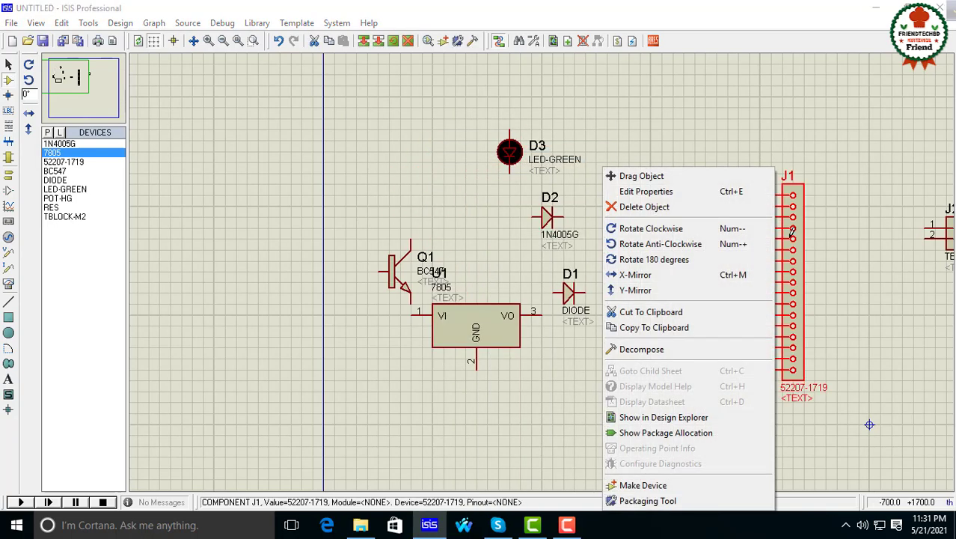
{"action": "left_click", "coordinate": [652, 208]}
{"action": "scroll", "coordinate": [946, 256], "scroll_direction": "down", "scroll_amount": 2}
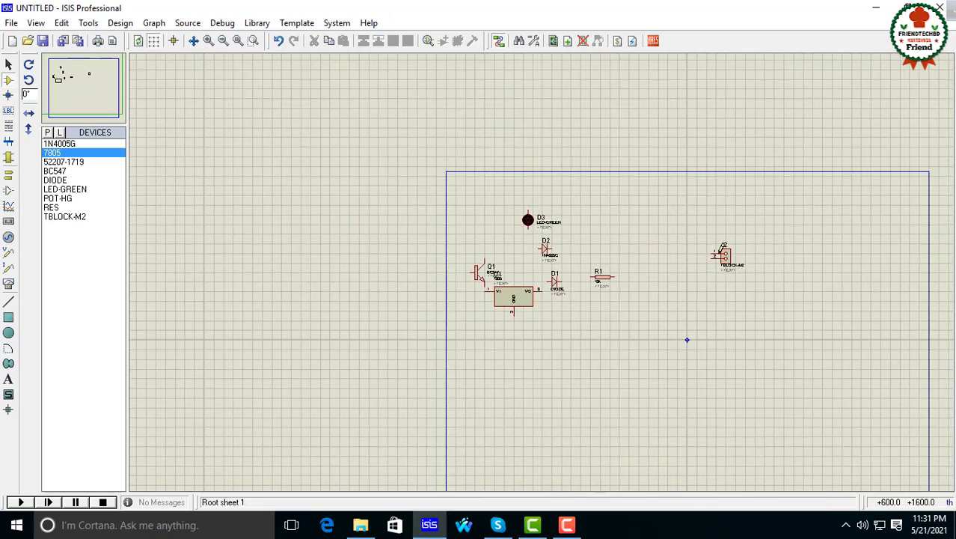
{"action": "right_click", "coordinate": [732, 261]}
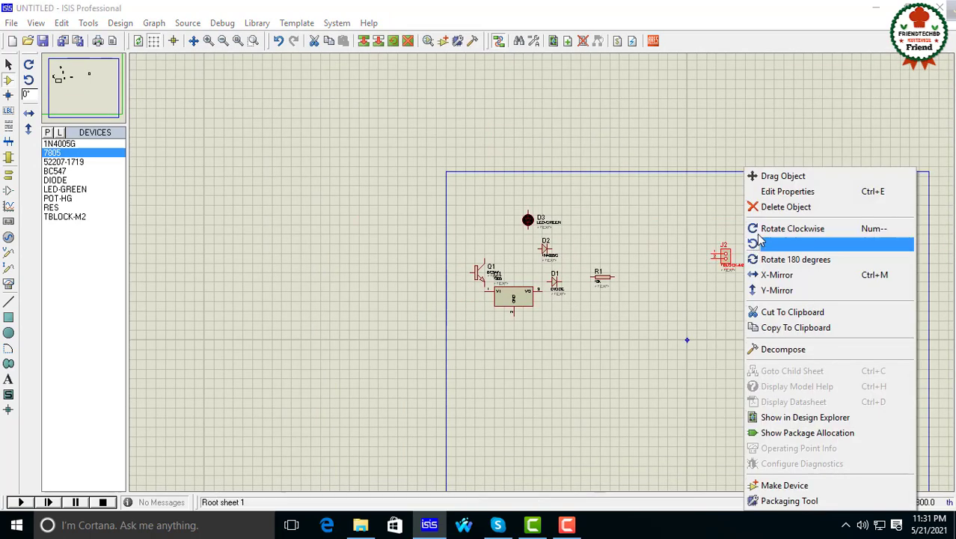
{"action": "left_click", "coordinate": [788, 208]}
{"action": "scroll", "coordinate": [659, 299], "scroll_direction": "up", "scroll_amount": 3}
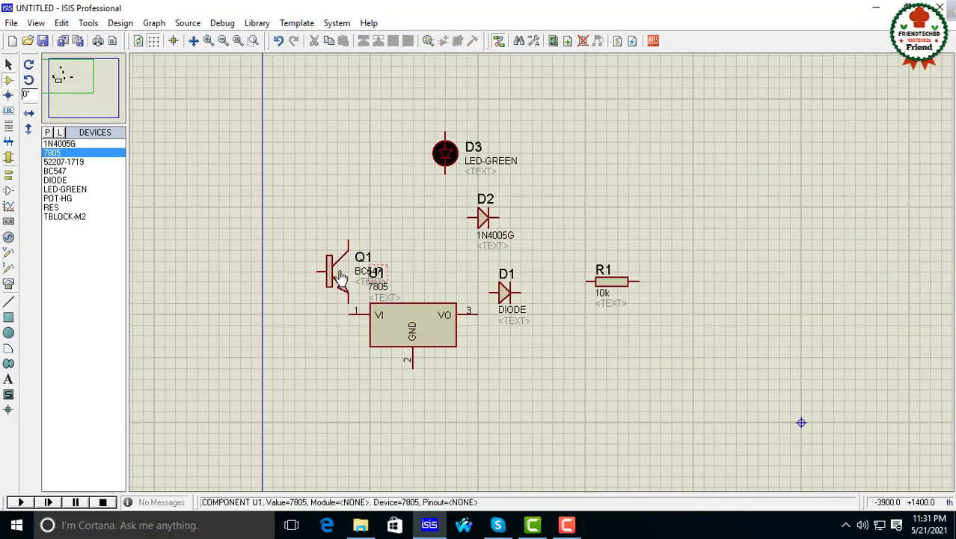
{"action": "right_click", "coordinate": [336, 276]}
{"action": "left_click", "coordinate": [384, 209]}
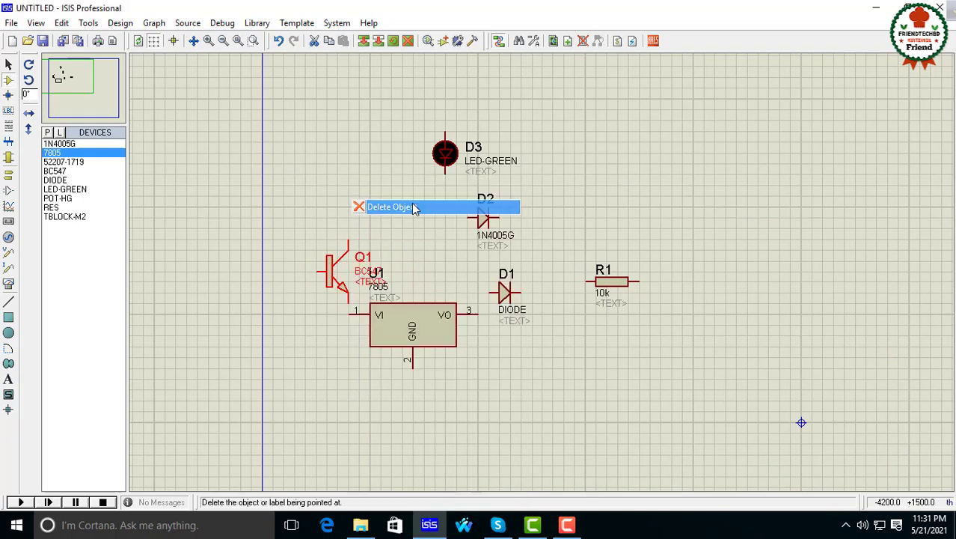
- Move the 7805 regulator up beneath LED D3 and shift diodes D2 and D1 to the right into one vertical column
{"action": "left_click", "coordinate": [418, 320]}
{"action": "left_click_drag", "start_coordinate": [418, 322], "coordinate": [397, 248]}
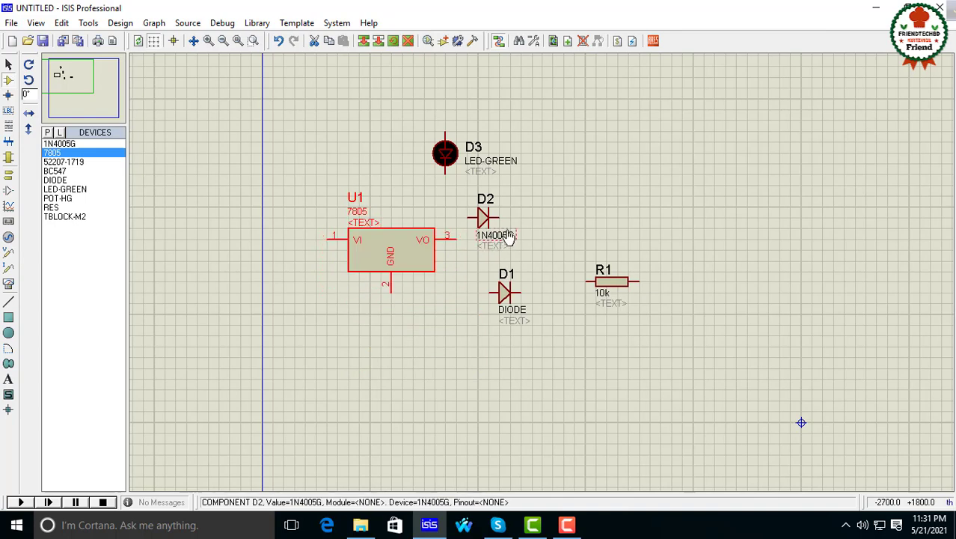
{"action": "left_click_drag", "start_coordinate": [485, 224], "coordinate": [549, 224]}
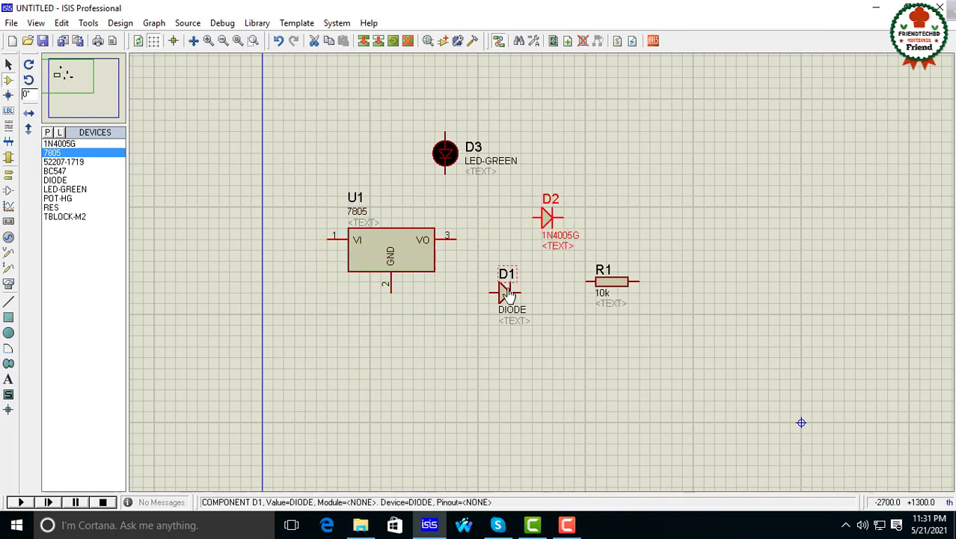
{"action": "left_click_drag", "start_coordinate": [506, 293], "coordinate": [551, 294]}
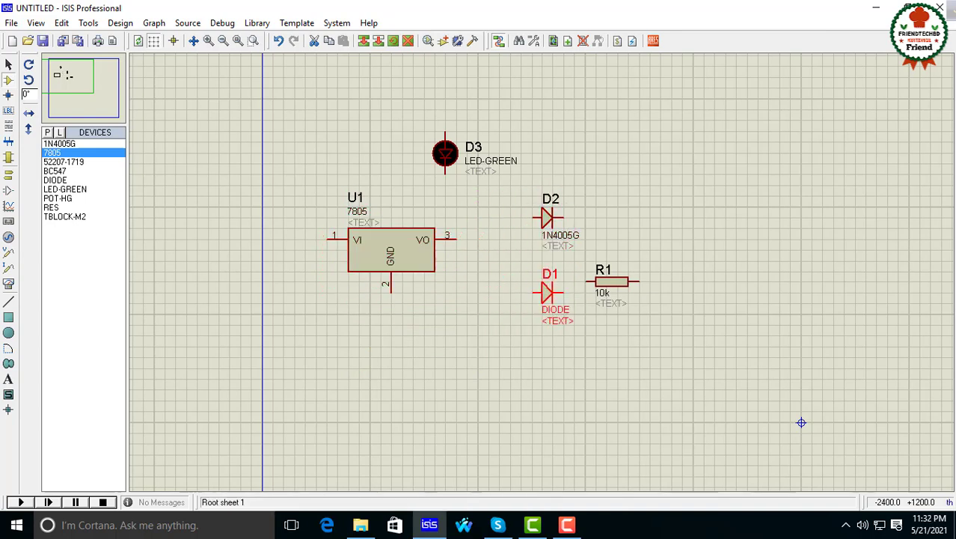
- Wire the 7805's VO pin to D2's anode, its GND pin to D1's anode, and D1's cathode to D2's cathode
{"action": "left_click", "coordinate": [458, 238]}
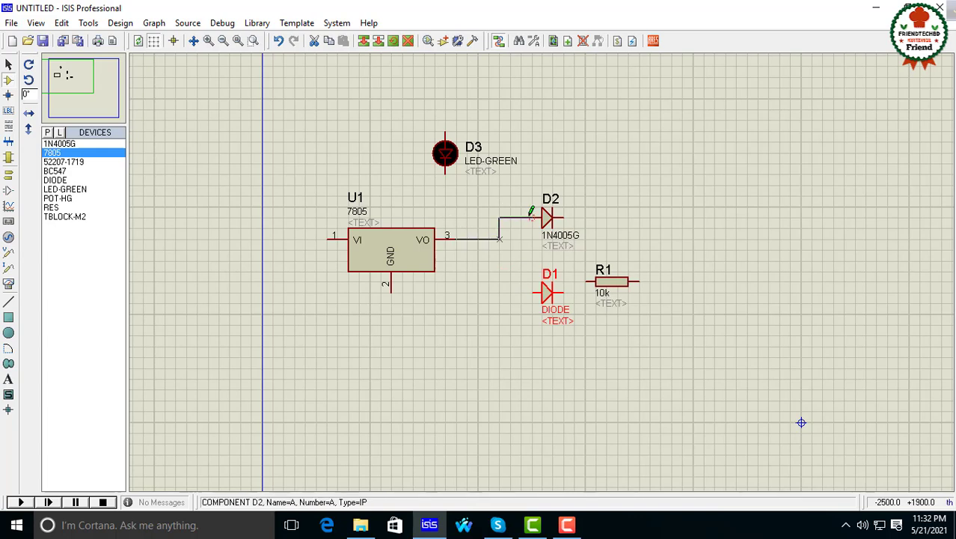
{"action": "left_click", "coordinate": [534, 218]}
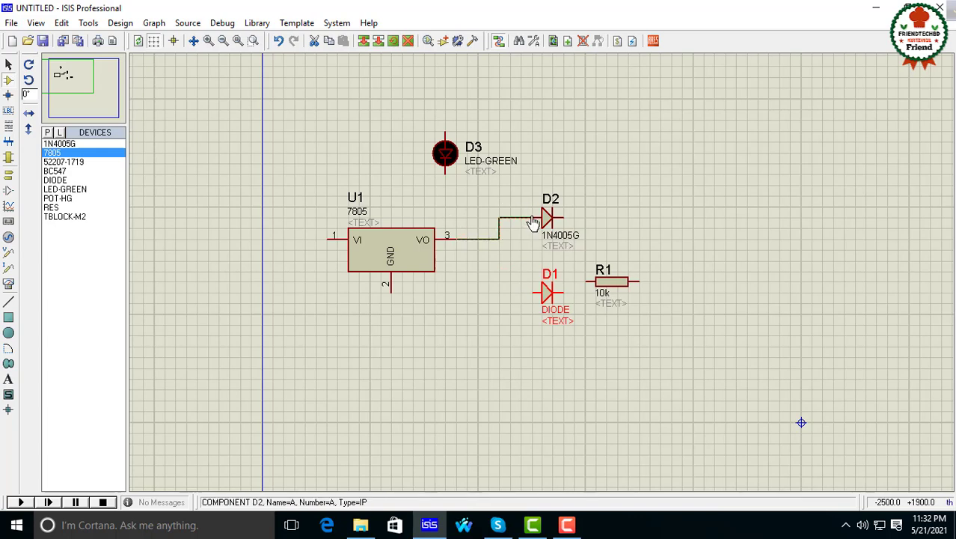
{"action": "left_click", "coordinate": [395, 290]}
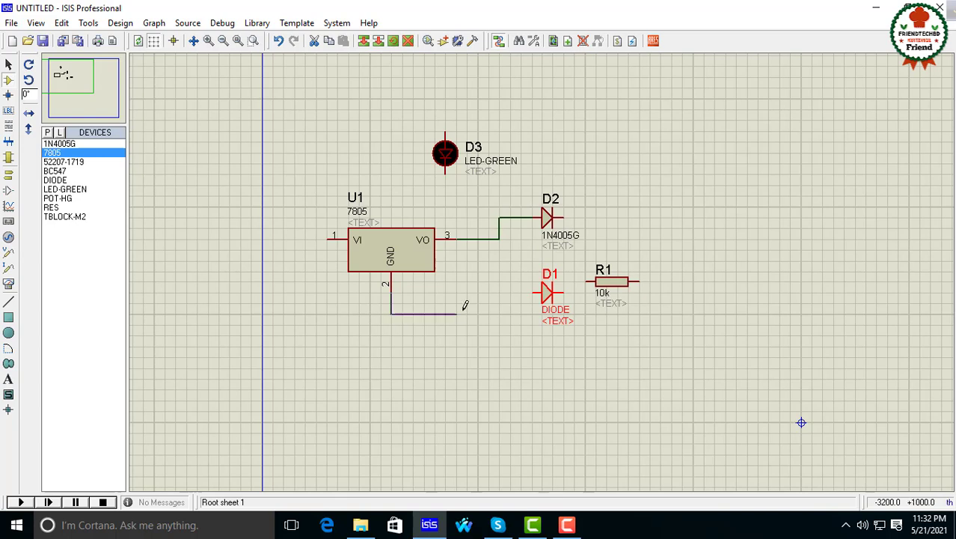
{"action": "left_click", "coordinate": [533, 293]}
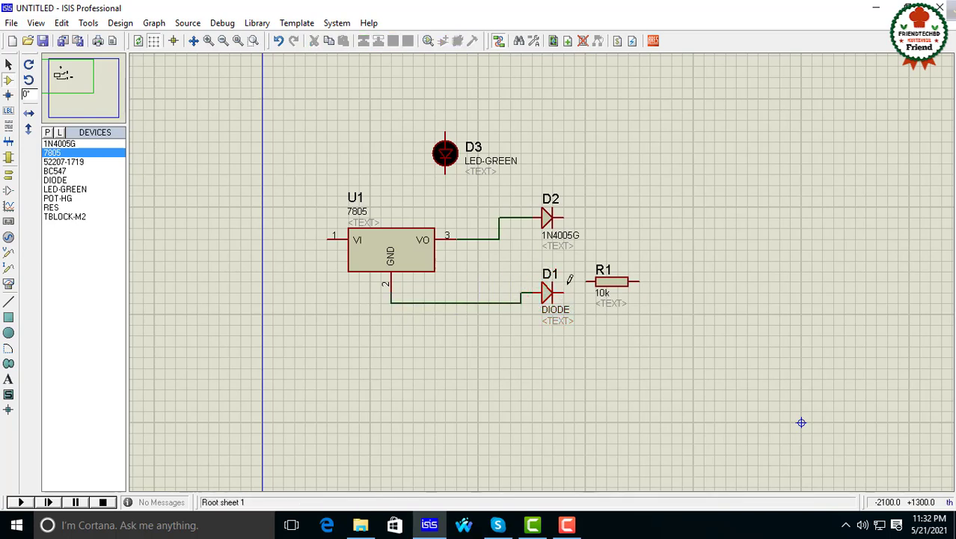
{"action": "left_click", "coordinate": [565, 292]}
{"action": "left_click", "coordinate": [566, 216]}
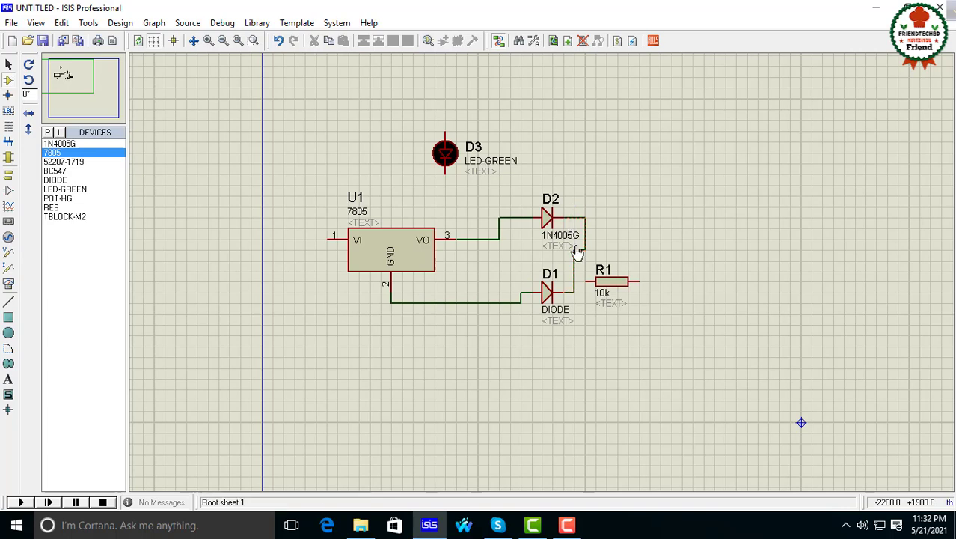
{"action": "right_click", "coordinate": [499, 262]}
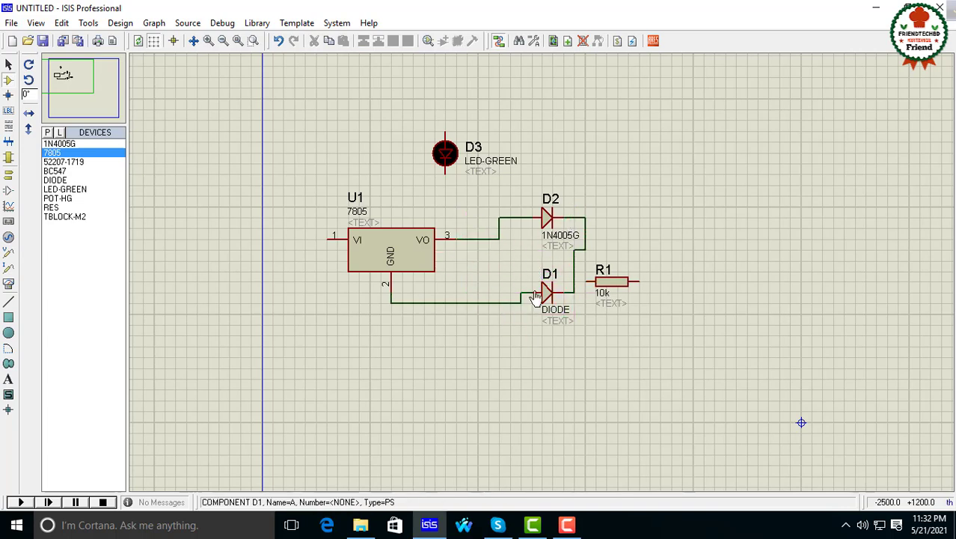
- Move the wired diodes D1 and D2 slightly further to the right, keeping their wires attached
{"action": "left_click", "coordinate": [549, 294]}
{"action": "left_click_drag", "start_coordinate": [549, 293], "coordinate": [566, 293]}
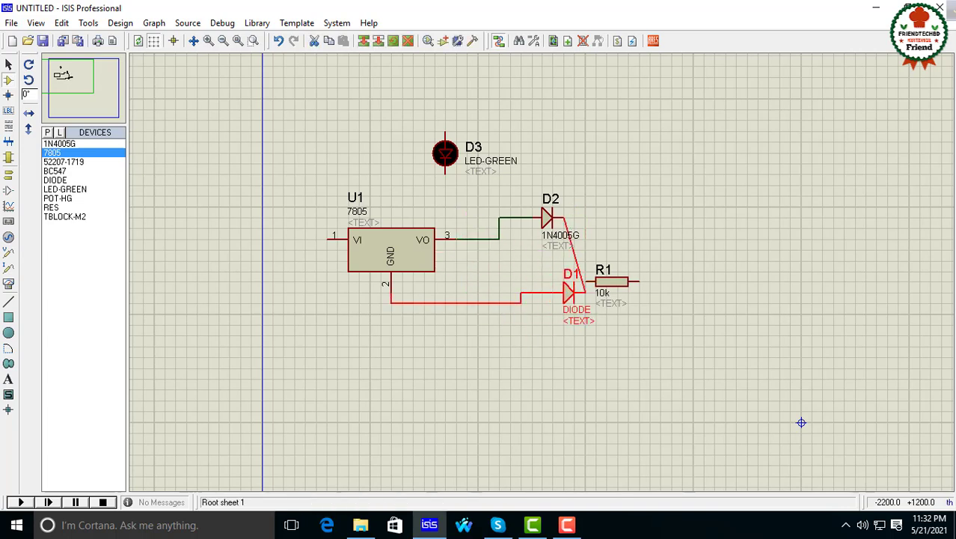
{"action": "left_click", "coordinate": [550, 219]}
{"action": "left_click_drag", "start_coordinate": [550, 218], "coordinate": [576, 218]}
{"action": "left_click", "coordinate": [618, 192]}
{"action": "scroll", "coordinate": [609, 197], "scroll_direction": "down", "scroll_amount": 3}
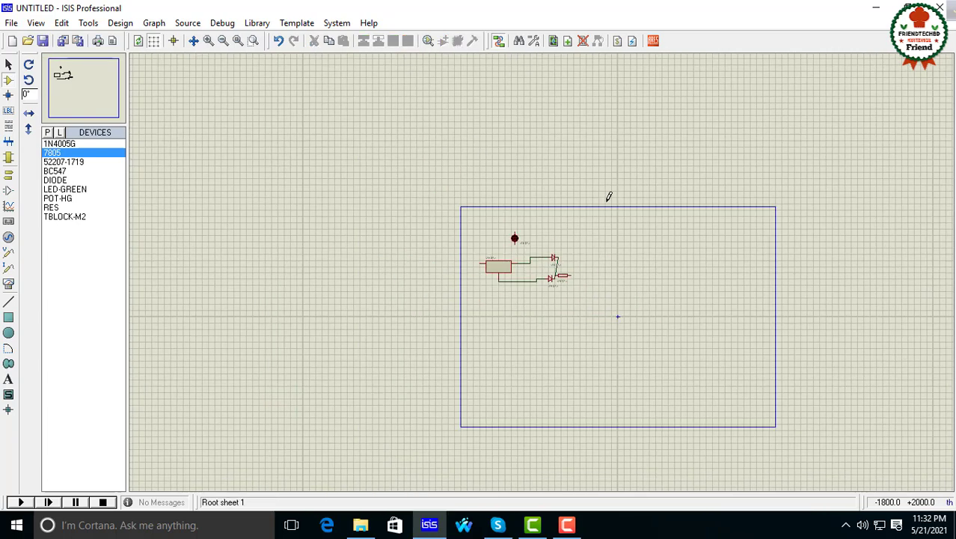
{"action": "scroll", "coordinate": [524, 224], "scroll_direction": "up", "scroll_amount": 4}
{"action": "scroll", "coordinate": [344, 210], "scroll_direction": "down", "scroll_amount": 4}
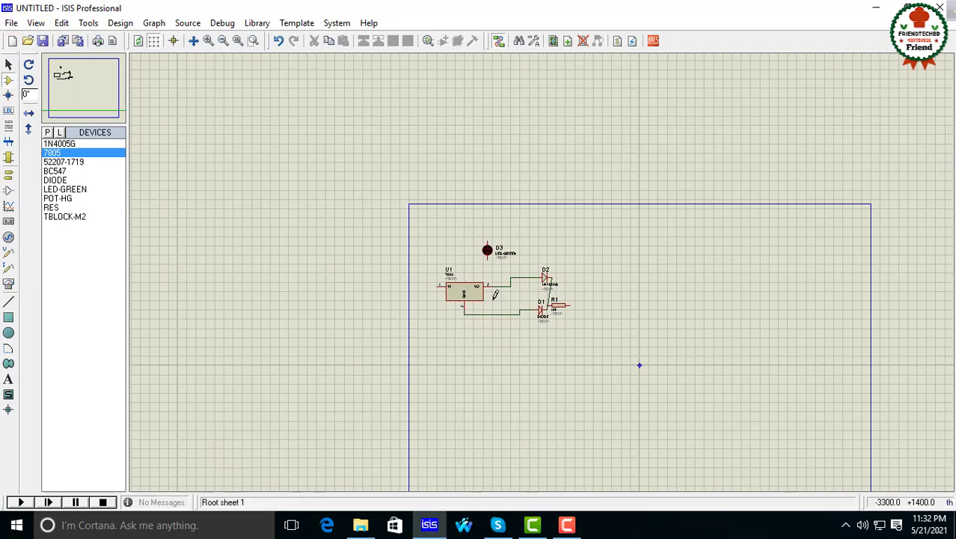
{"action": "scroll", "coordinate": [527, 293], "scroll_direction": "up", "scroll_amount": 1}
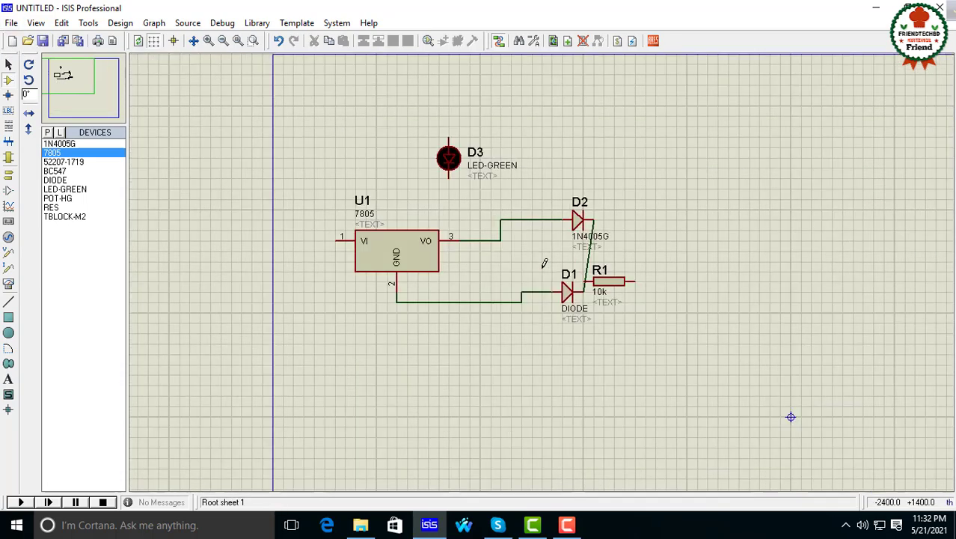
- Save the design as "bhbhb" in the Arduino folder on the Desktop
{"action": "left_click", "coordinate": [12, 23]}
{"action": "left_click", "coordinate": [43, 86]}
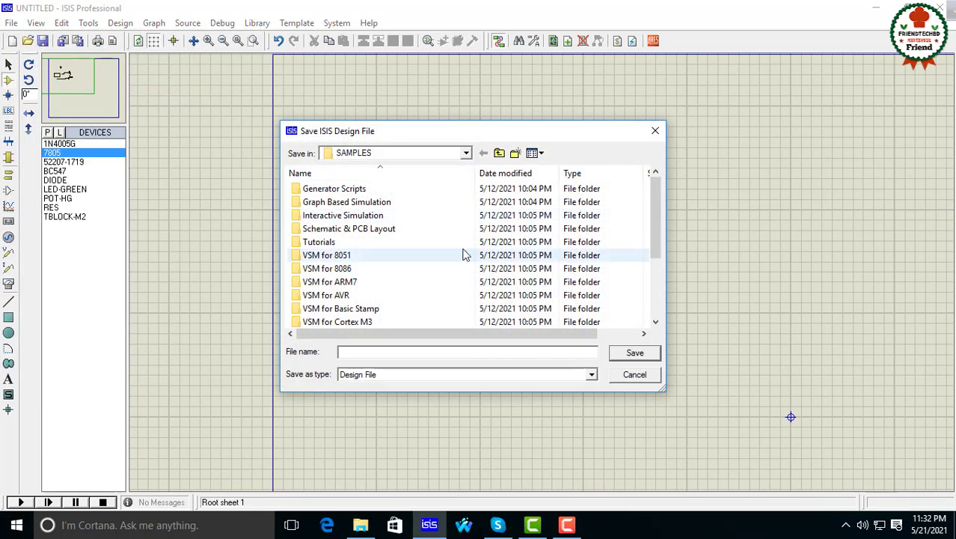
{"action": "left_click", "coordinate": [465, 154]}
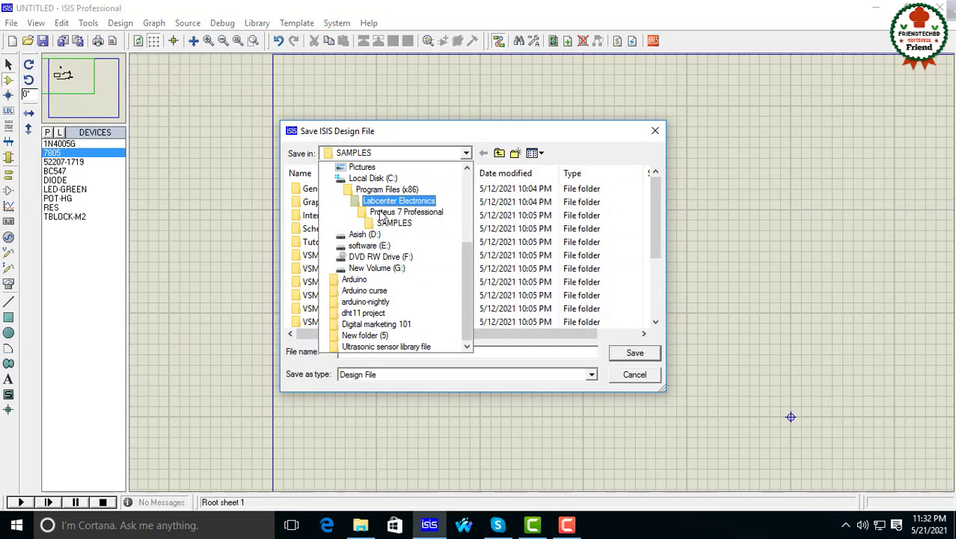
{"action": "scroll", "coordinate": [367, 269], "scroll_direction": "up", "scroll_amount": 3}
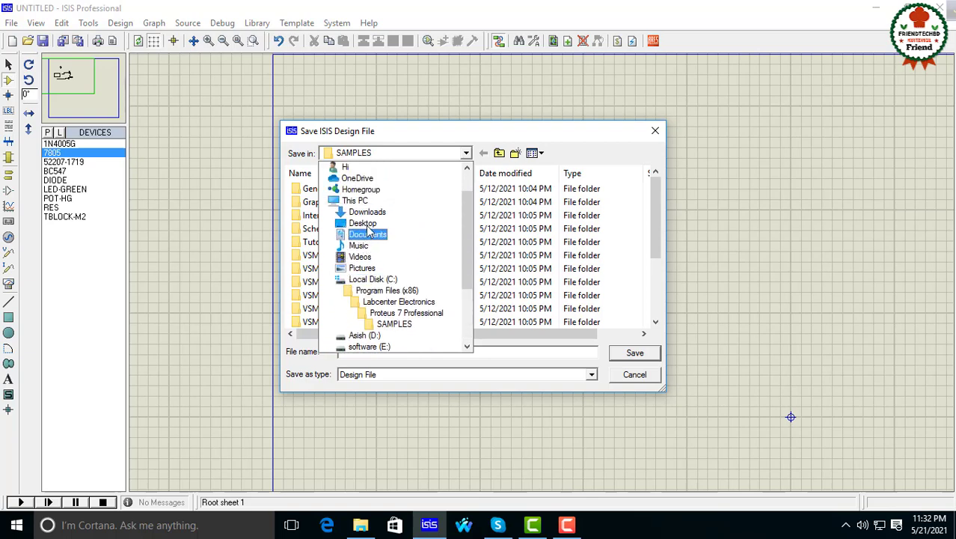
{"action": "left_click", "coordinate": [363, 223]}
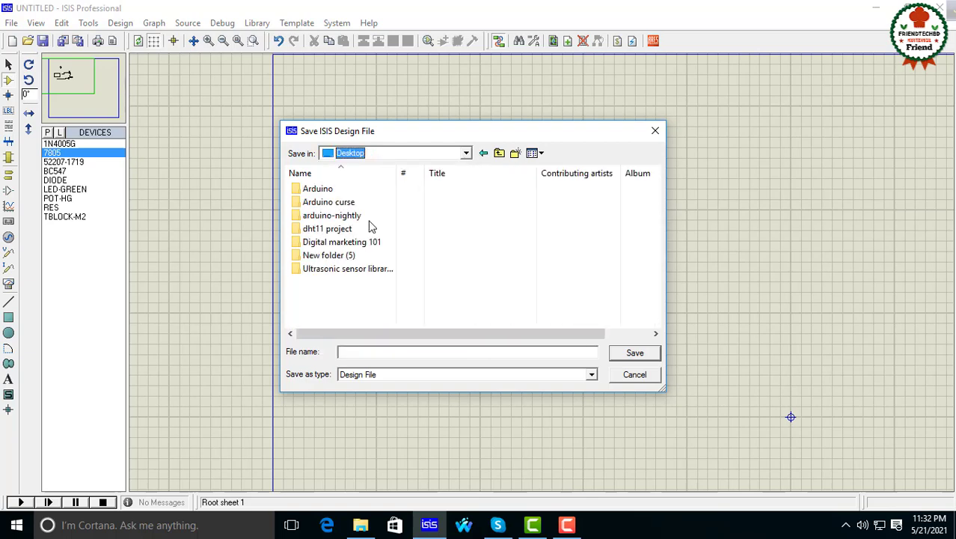
{"action": "double_click", "coordinate": [327, 190]}
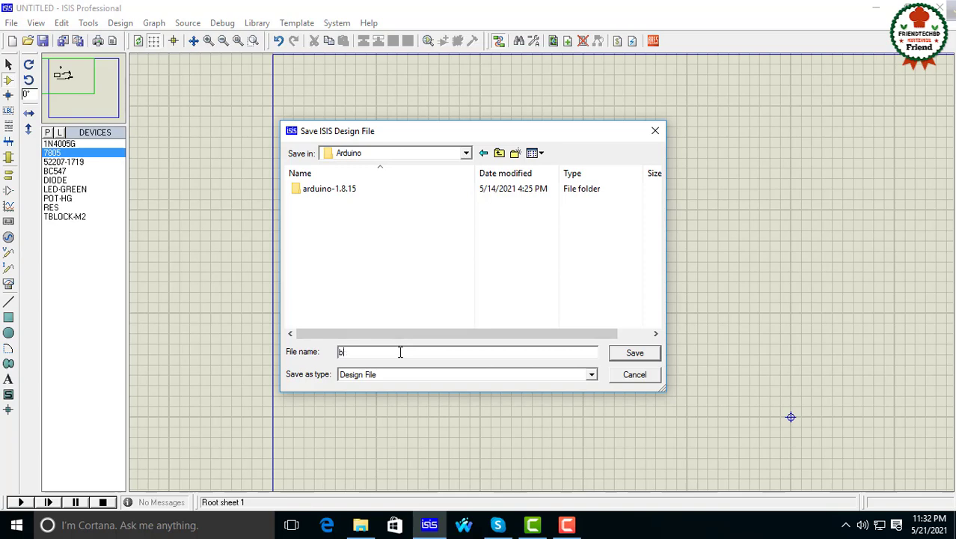
{"action": "left_click", "coordinate": [634, 352]}
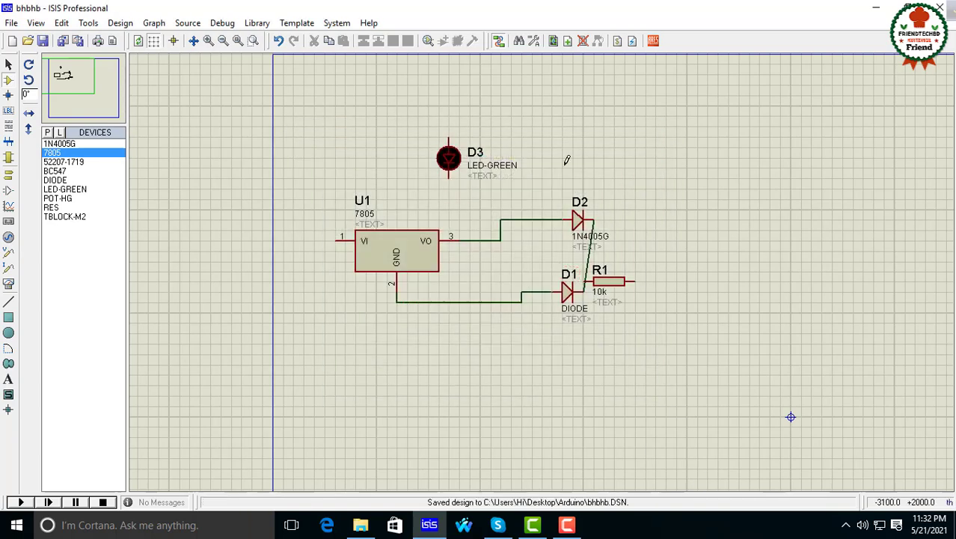
- Reopen the saved design "bhbhb" from the Arduino folder on the desktop, declining the USC renewal
{"action": "left_click", "coordinate": [876, 7]}
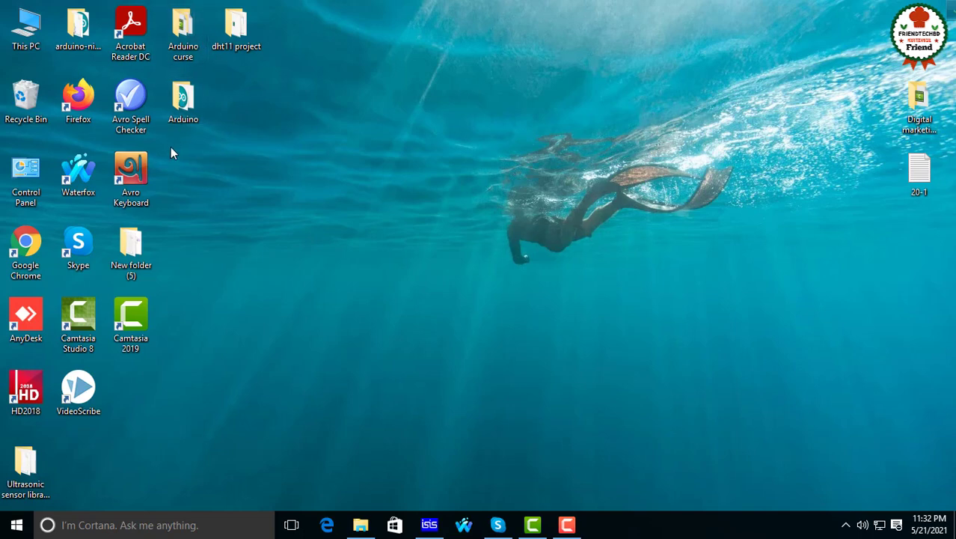
{"action": "double_click", "coordinate": [184, 105]}
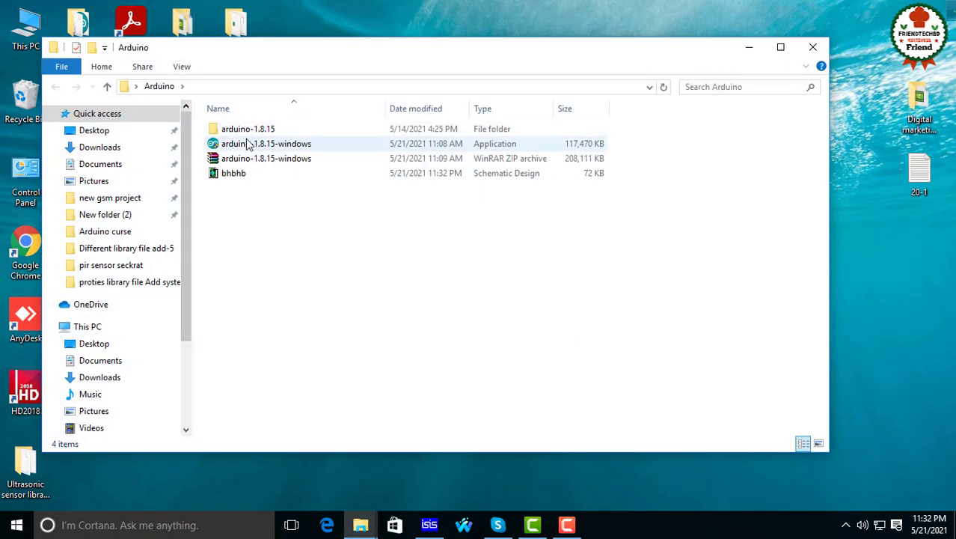
{"action": "double_click", "coordinate": [238, 175]}
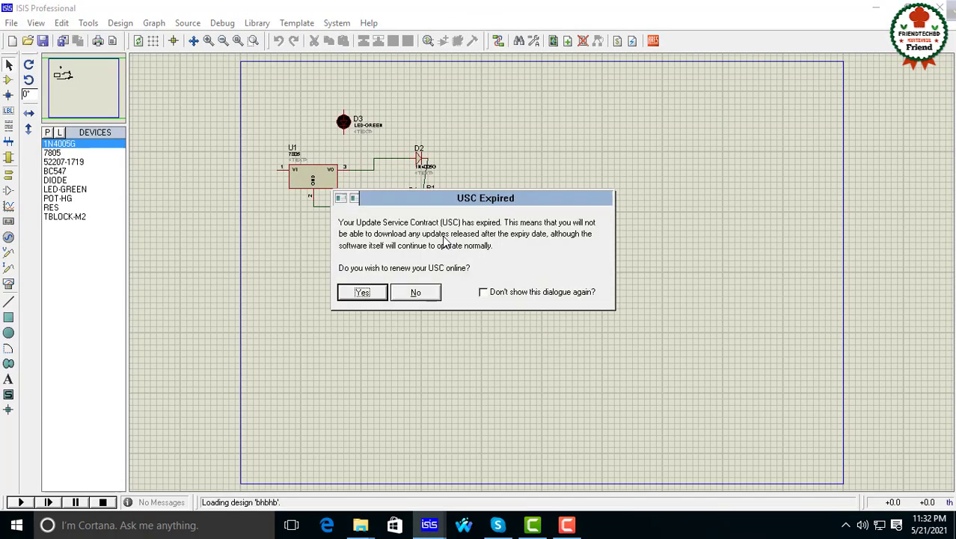
{"action": "left_click", "coordinate": [419, 291]}
{"action": "scroll", "coordinate": [367, 187], "scroll_direction": "up", "scroll_amount": 1}
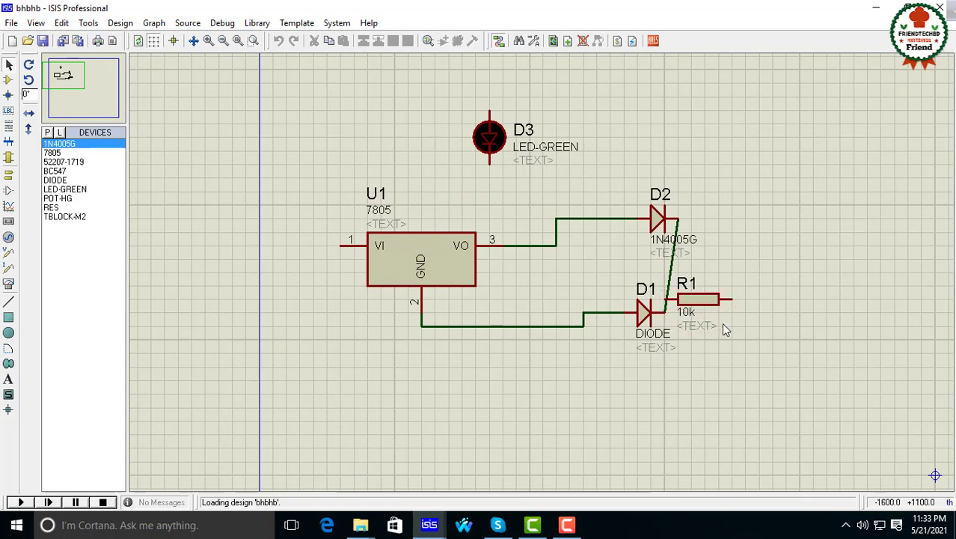
{"action": "scroll", "coordinate": [672, 290], "scroll_direction": "down", "scroll_amount": 1}
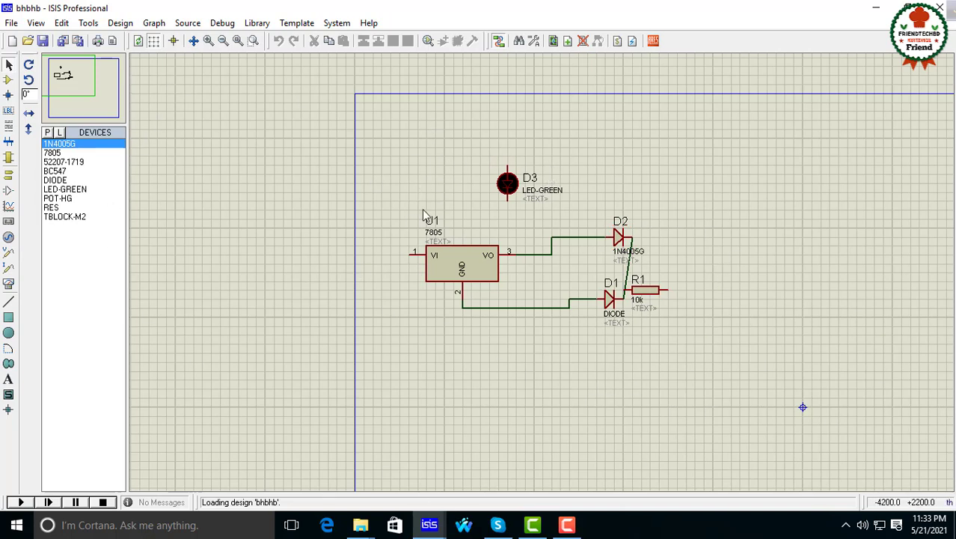
- Run and stop the circuit simulation twice to check how the design behaves
{"action": "left_click", "coordinate": [18, 506]}
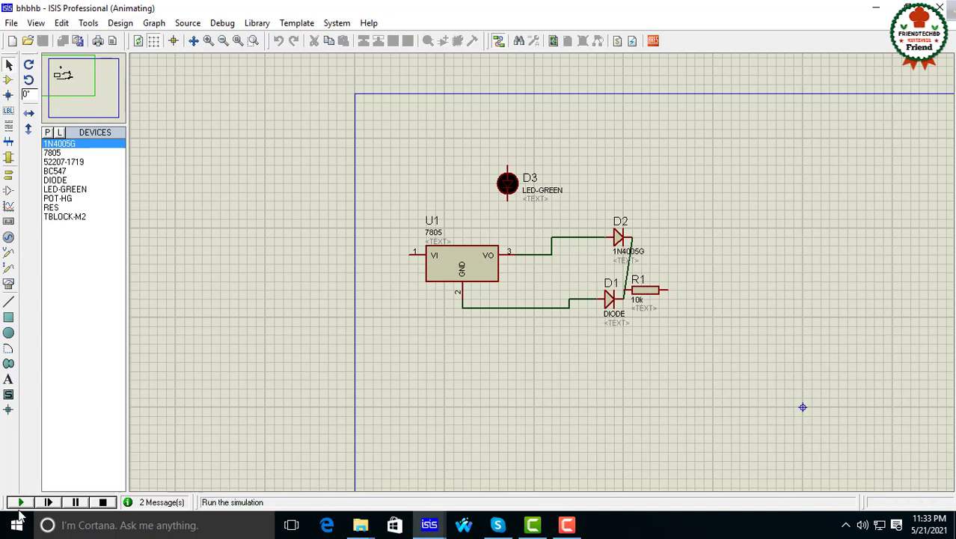
{"action": "left_click", "coordinate": [104, 502]}
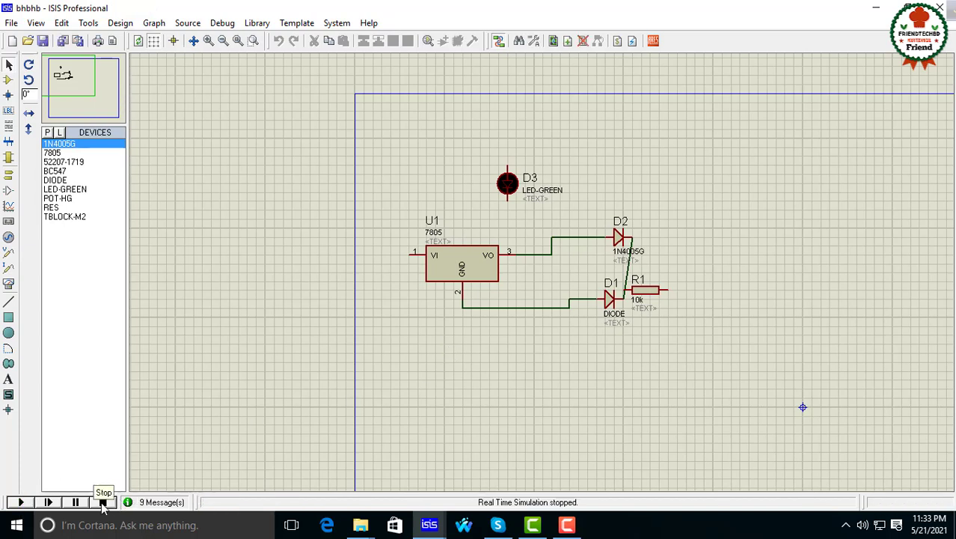
{"action": "left_click", "coordinate": [20, 502]}
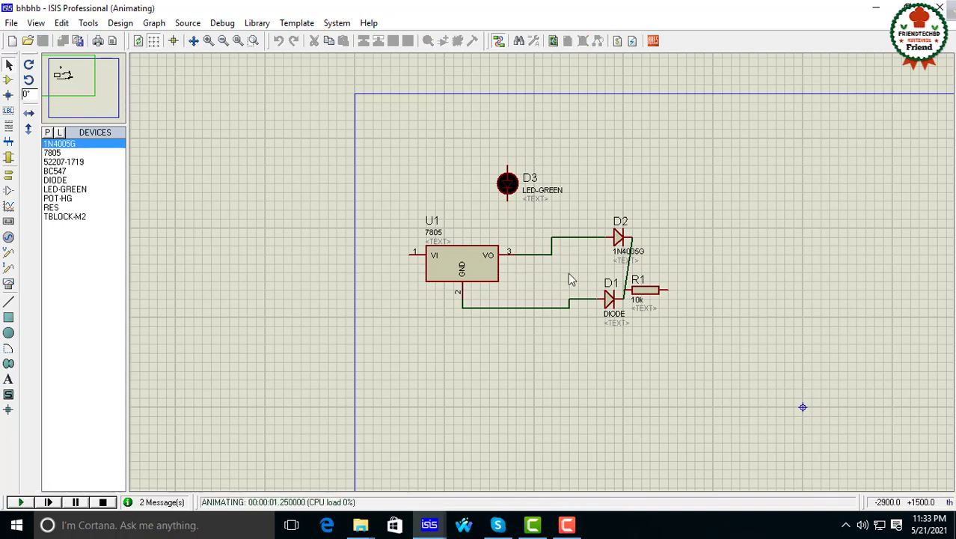
{"action": "scroll", "coordinate": [574, 282], "scroll_direction": "up", "scroll_amount": 2}
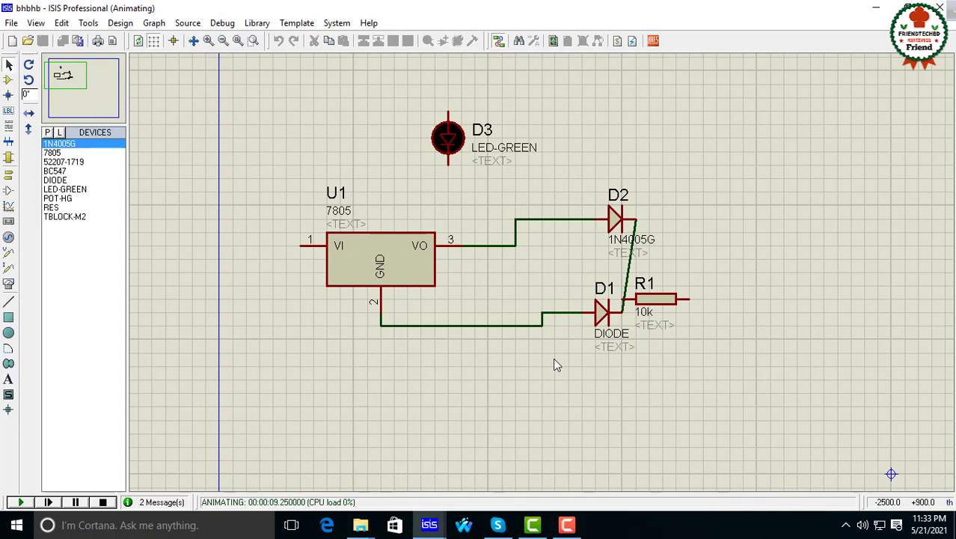
{"action": "left_click", "coordinate": [103, 504]}
{"action": "key", "text": "F7"}
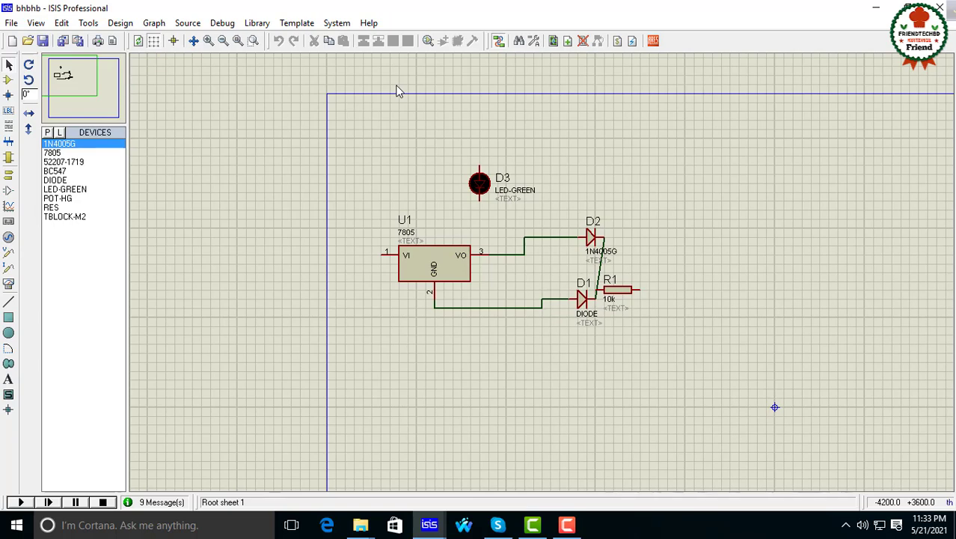
{"action": "left_click", "coordinate": [13, 24]}
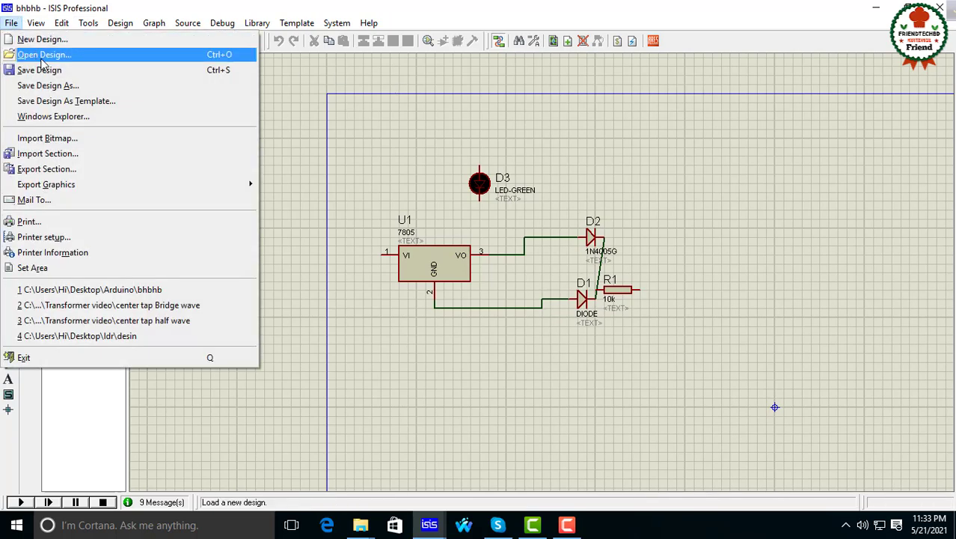
{"action": "left_click", "coordinate": [413, 159]}
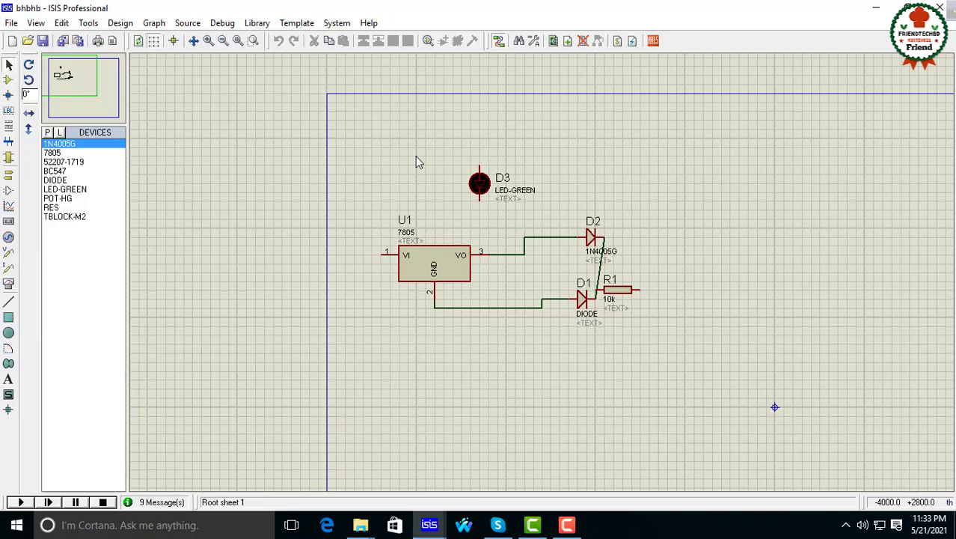
{"action": "left_click", "coordinate": [11, 23]}
{"action": "left_click", "coordinate": [34, 53]}
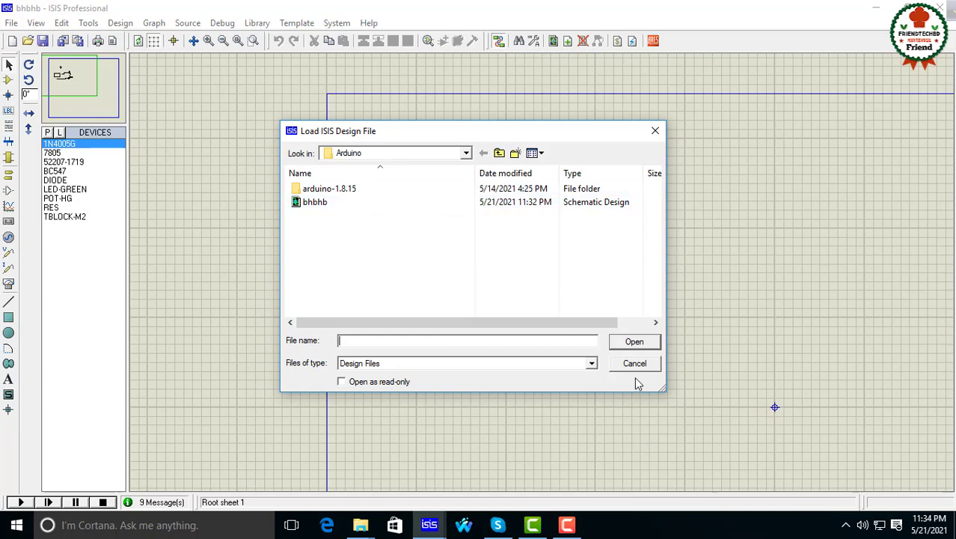
{"action": "left_click", "coordinate": [654, 131]}
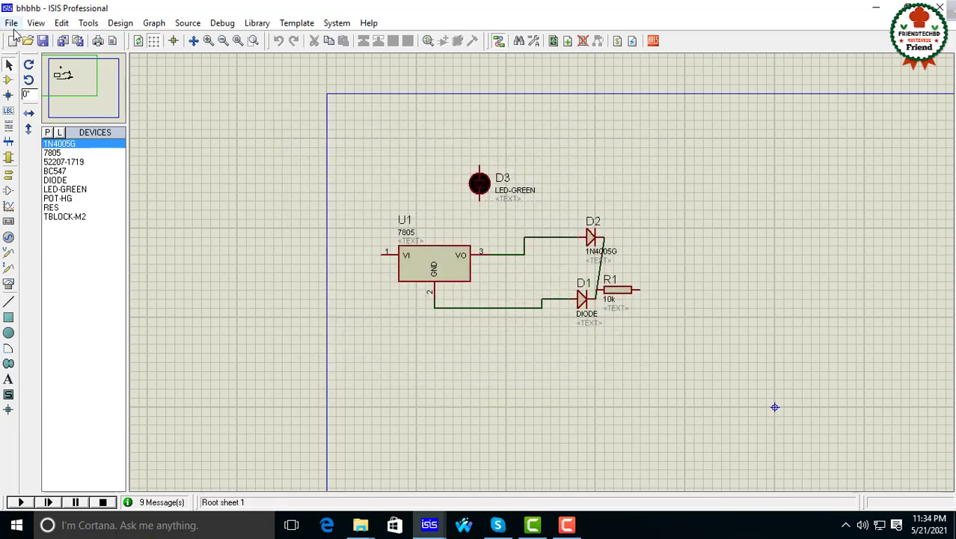
{"action": "left_click", "coordinate": [11, 23]}
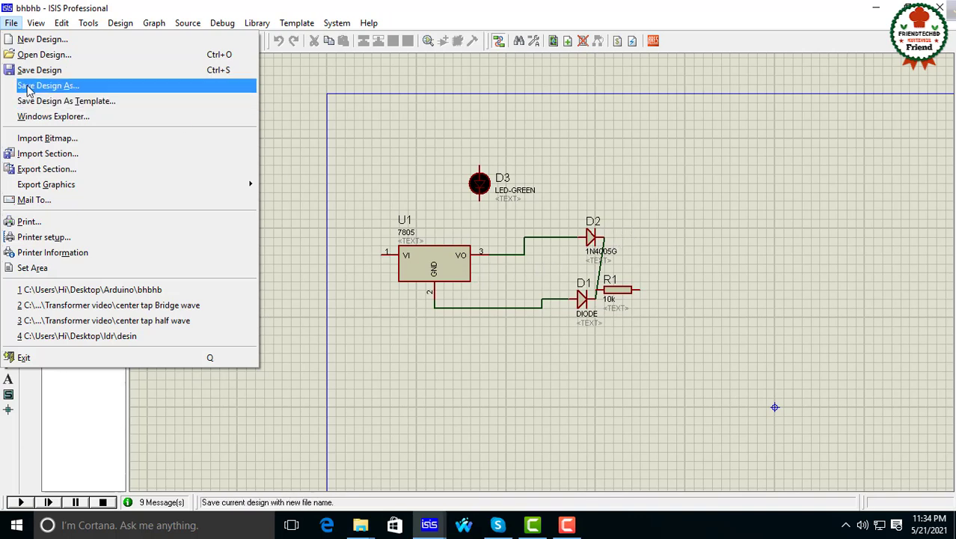
{"action": "left_click", "coordinate": [315, 200]}
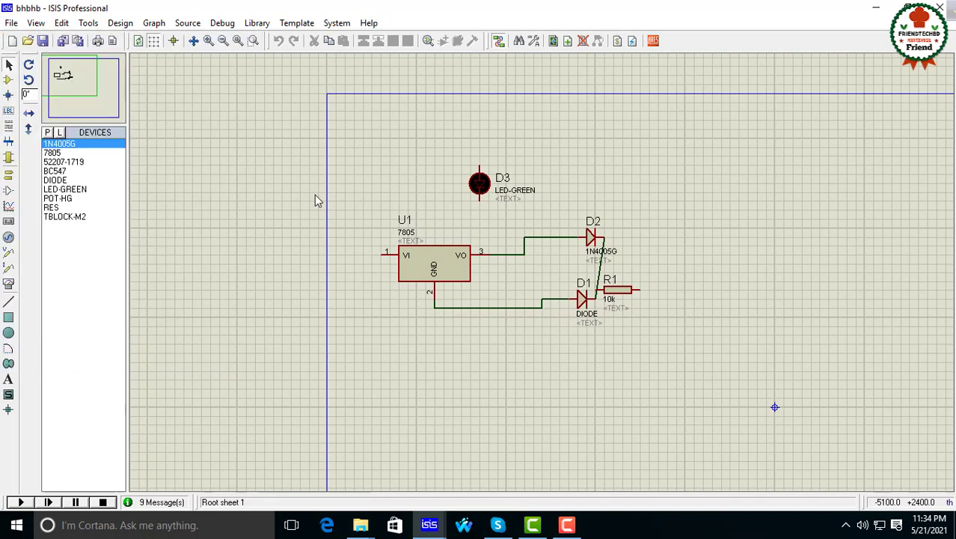
- Place a POWER terminal above and left of the 7805 regulator and wire it to the VI pin
{"action": "left_click", "coordinate": [9, 176]}
{"action": "left_click", "coordinate": [58, 180]}
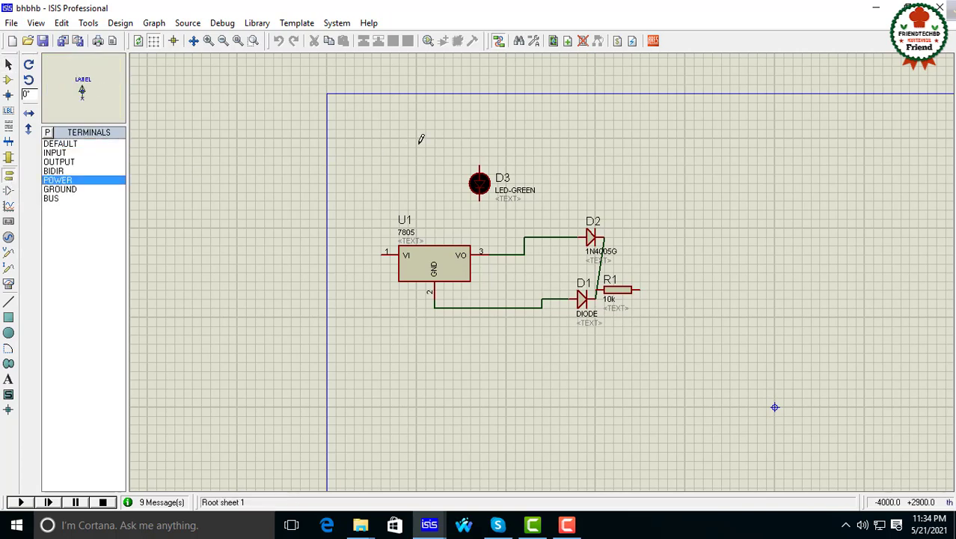
{"action": "left_click", "coordinate": [371, 172]}
{"action": "left_click", "coordinate": [372, 179]}
{"action": "left_click", "coordinate": [383, 253]}
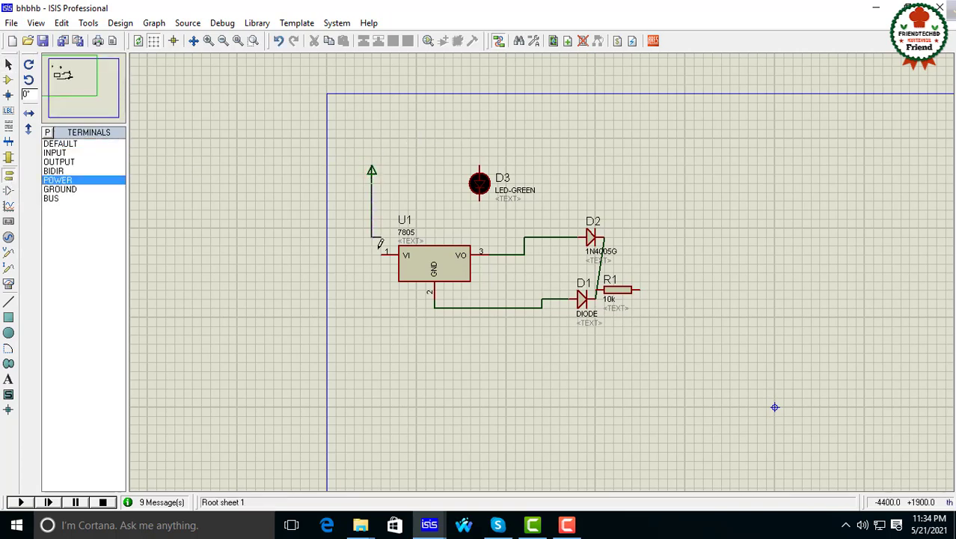
- Place a GROUND terminal below the circuit and wire it to the line between the 7805's GND pin and D1
{"action": "left_click", "coordinate": [60, 189]}
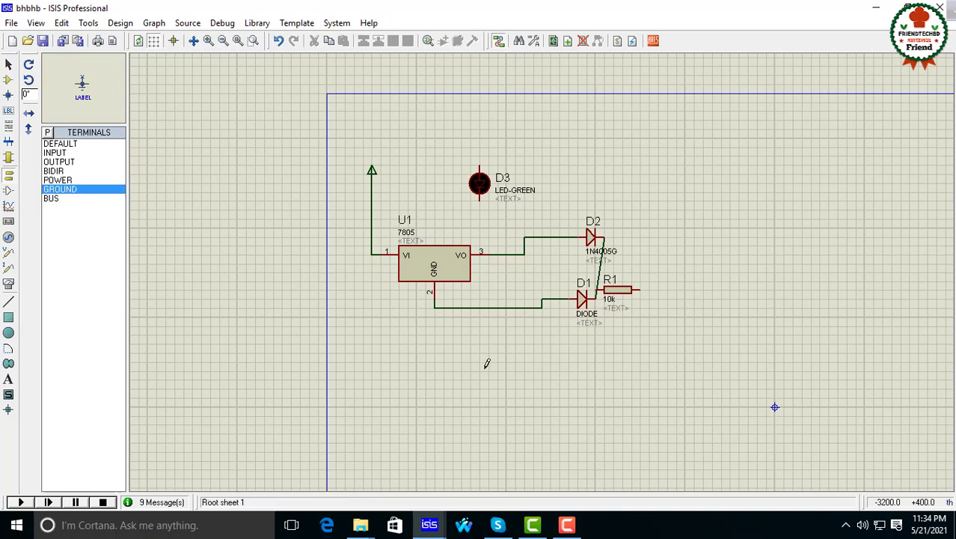
{"action": "left_click", "coordinate": [488, 352]}
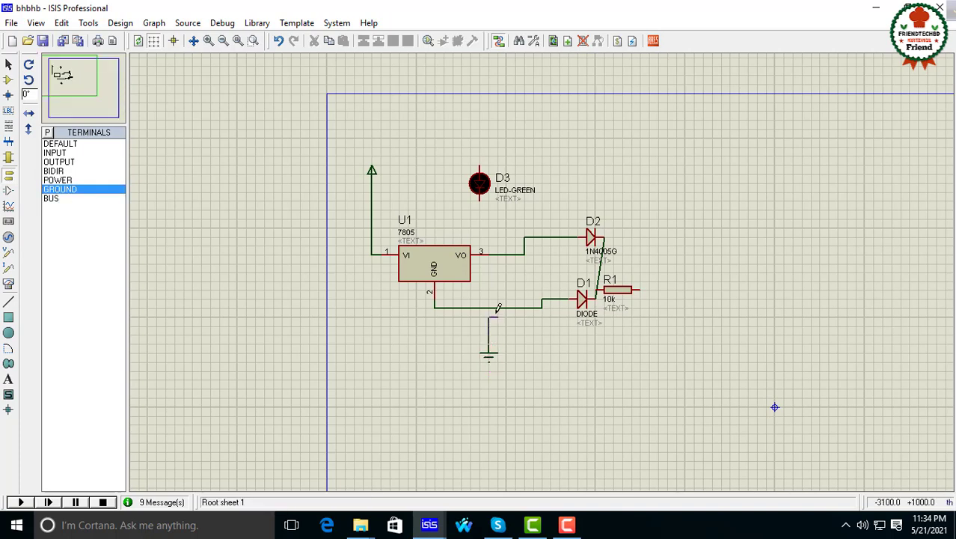
{"action": "left_click", "coordinate": [489, 308]}
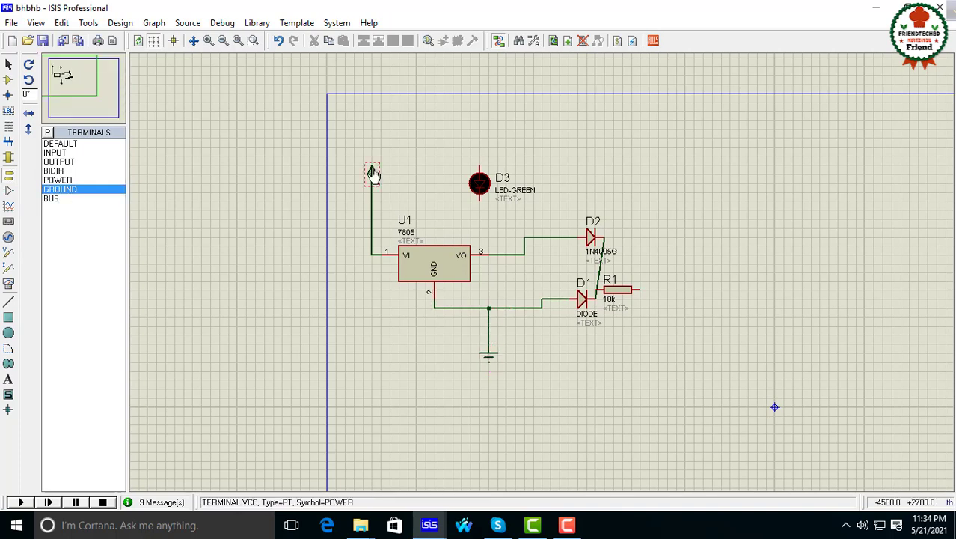
- Label the power terminal at the 7805's input "+20v"
{"action": "left_click", "coordinate": [373, 172]}
{"action": "left_click", "coordinate": [372, 172]}
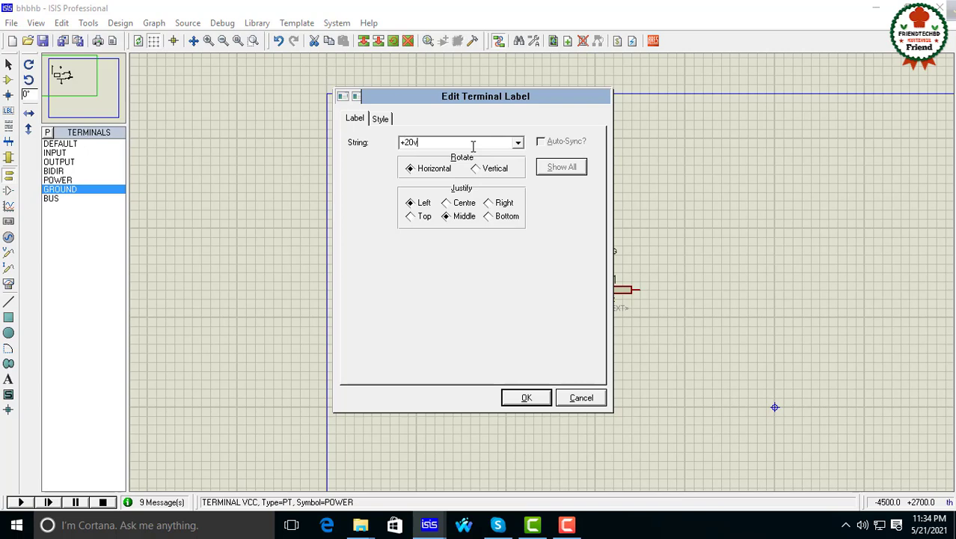
{"action": "left_click", "coordinate": [527, 397]}
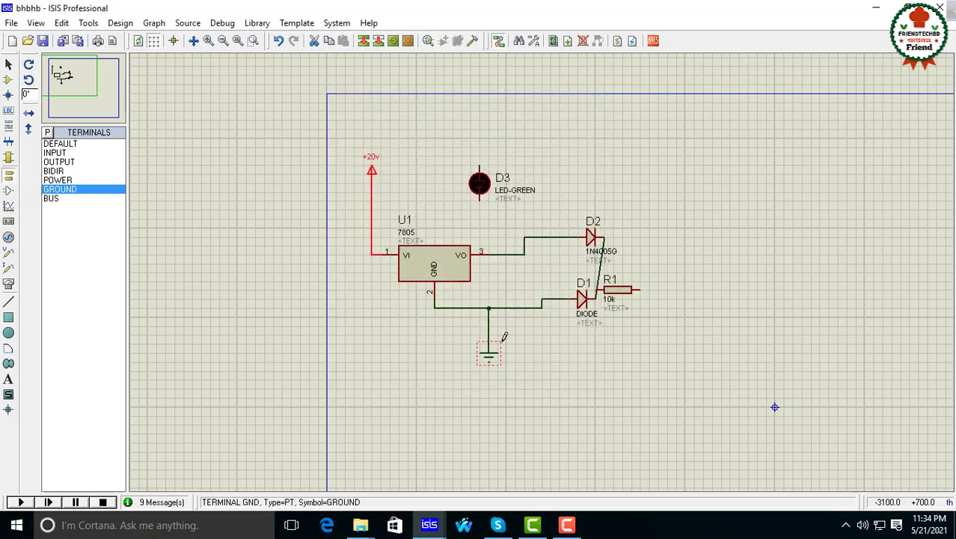
{"action": "left_click", "coordinate": [560, 172]}
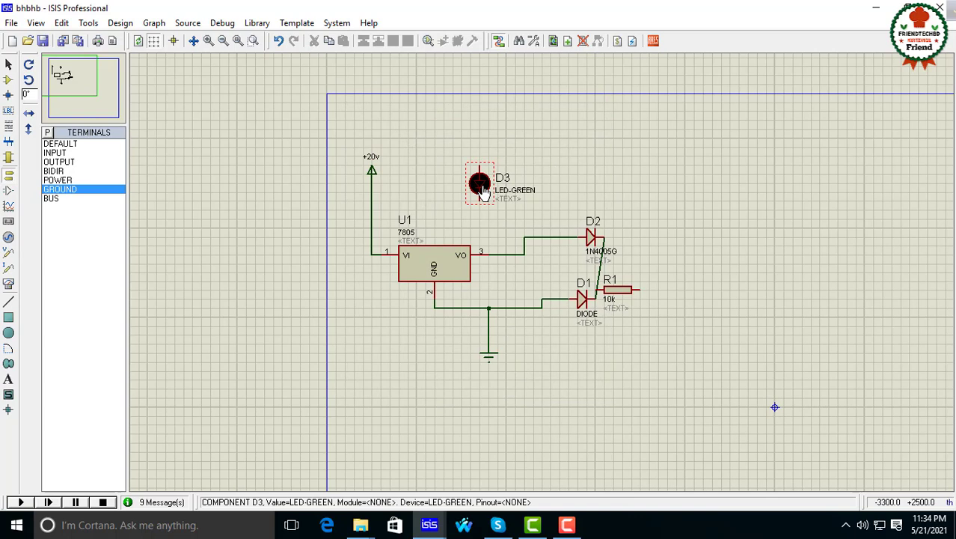